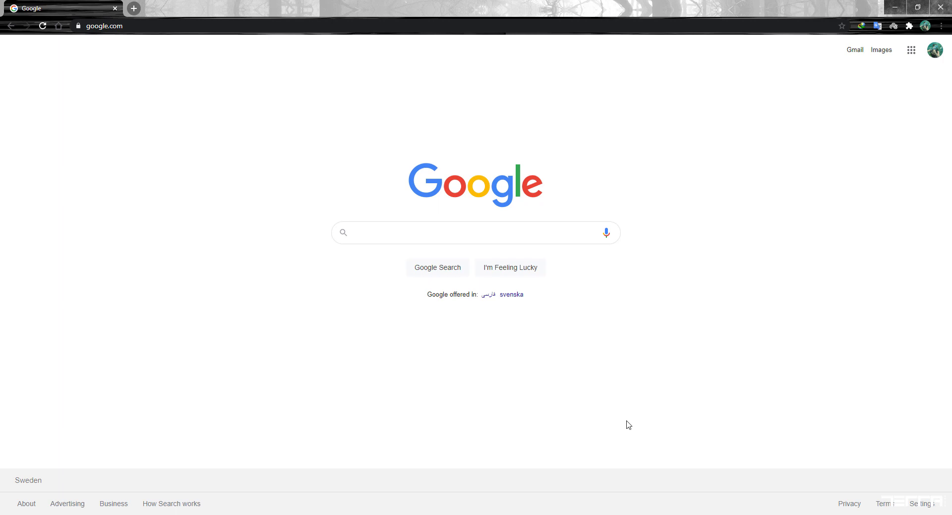
- Open Google Maps and bring up Pragser Wildsee, the lake in Prags, South Tyrol
left_click(113, 27)
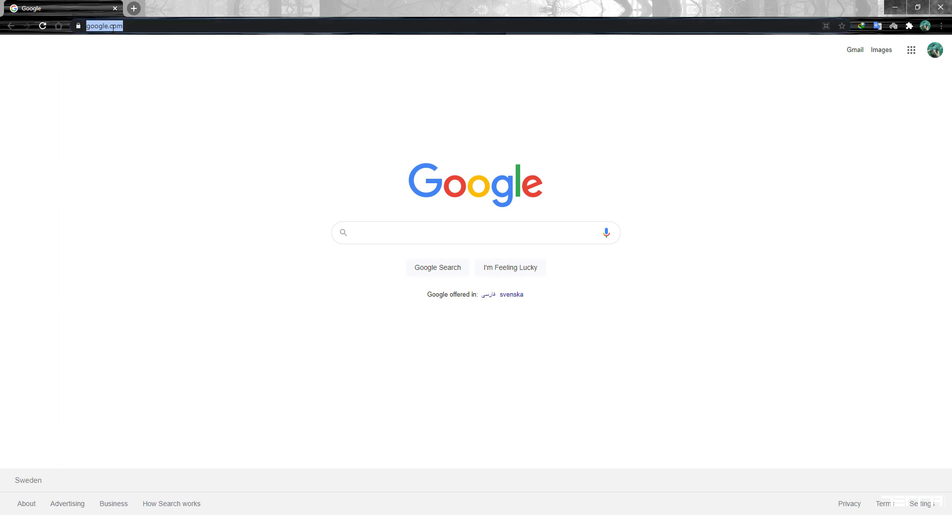
type("maps.")
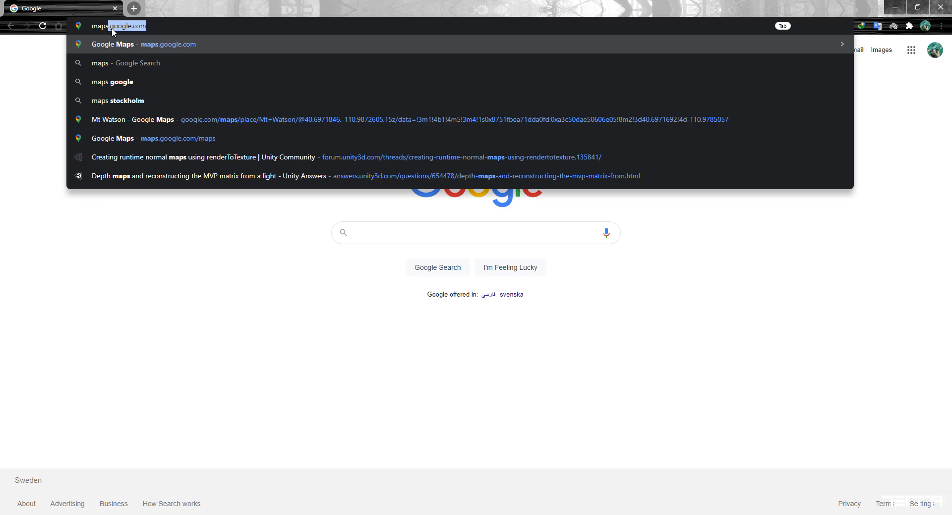
key("Return")
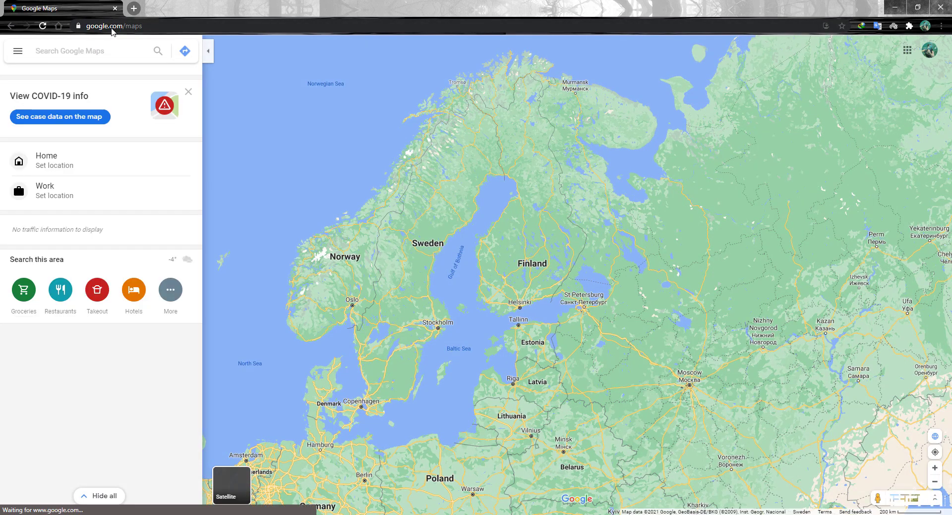
type("Pr")
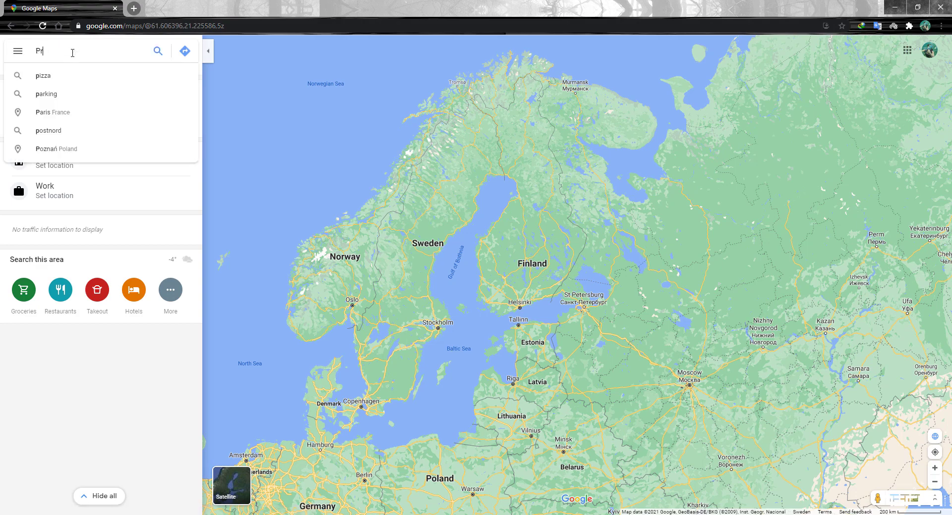
type("agser")
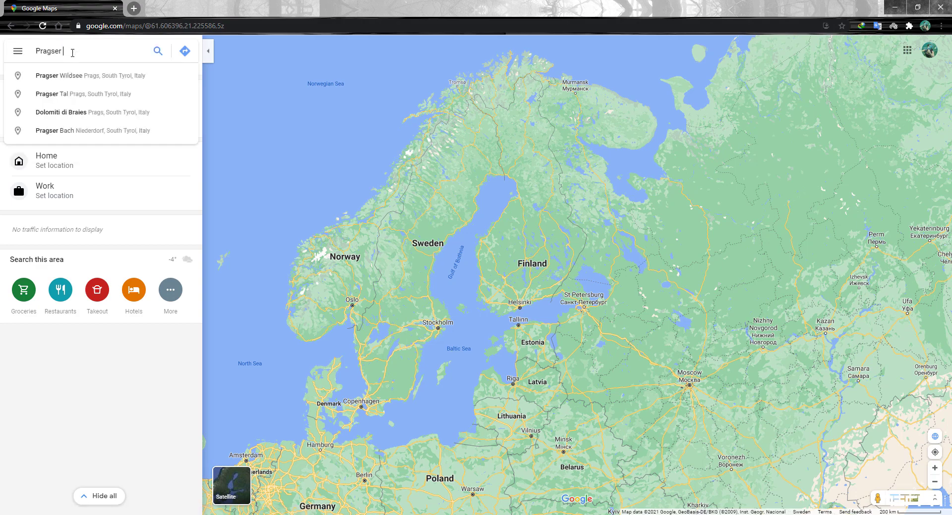
type(" Wildsee")
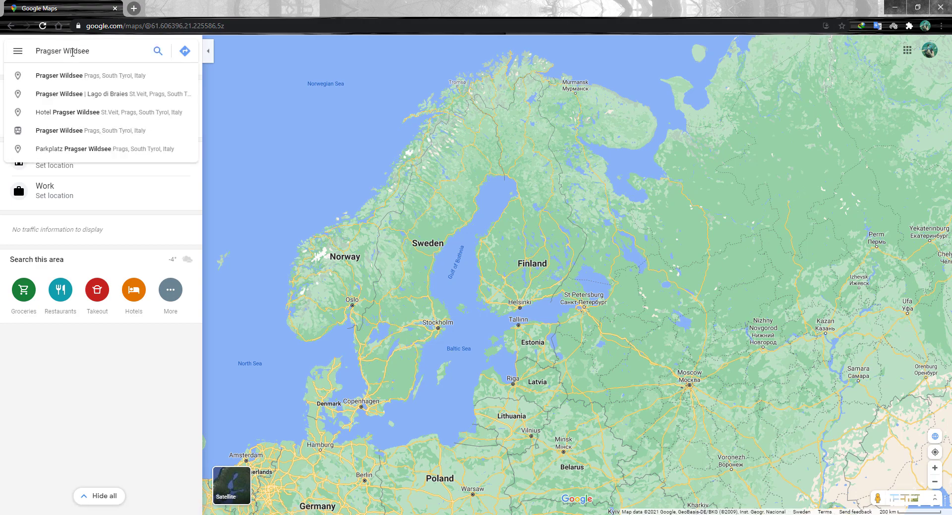
left_click(84, 77)
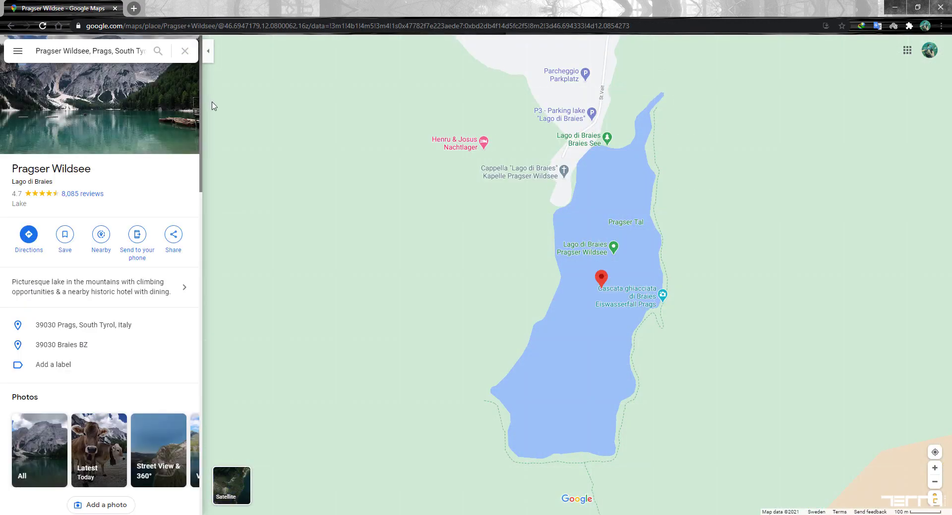
- Show Pragser Wildsee as 3D satellite terrain, tilted and zoomed in low over the lake
left_click(230, 479)
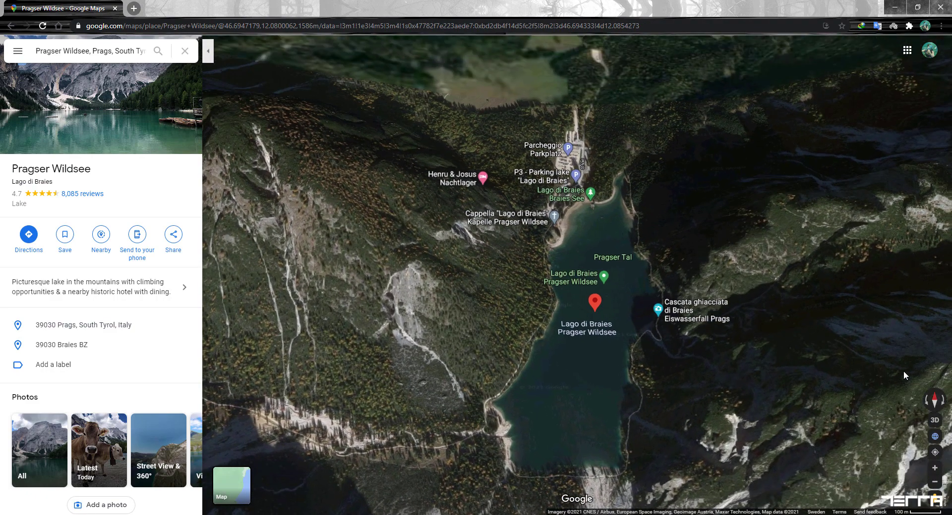
left_click(934, 419)
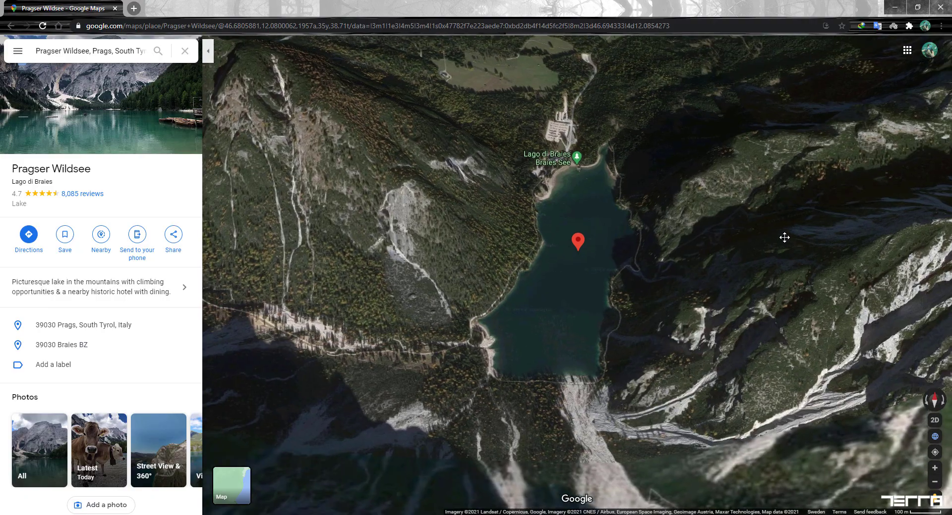
left_click_drag(784, 237, 571, 275, "ctrl")
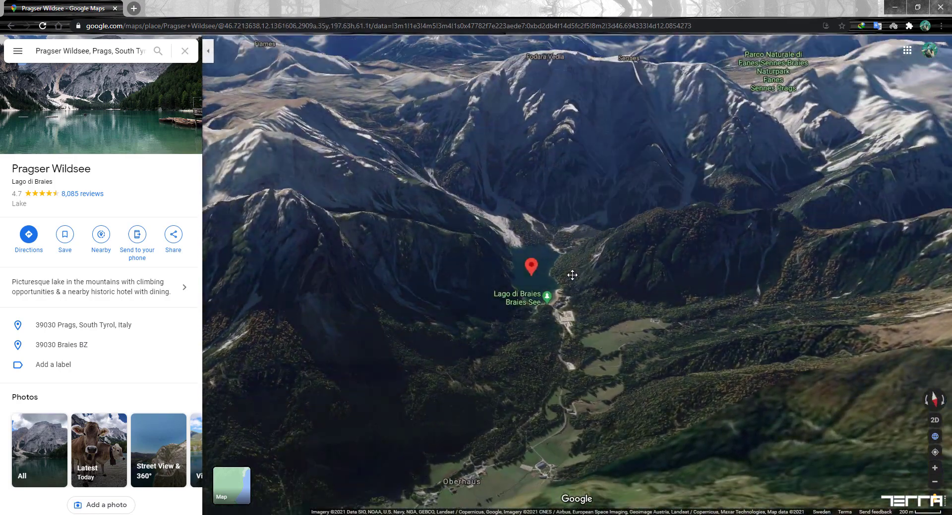
scroll(582, 276, "up", 4)
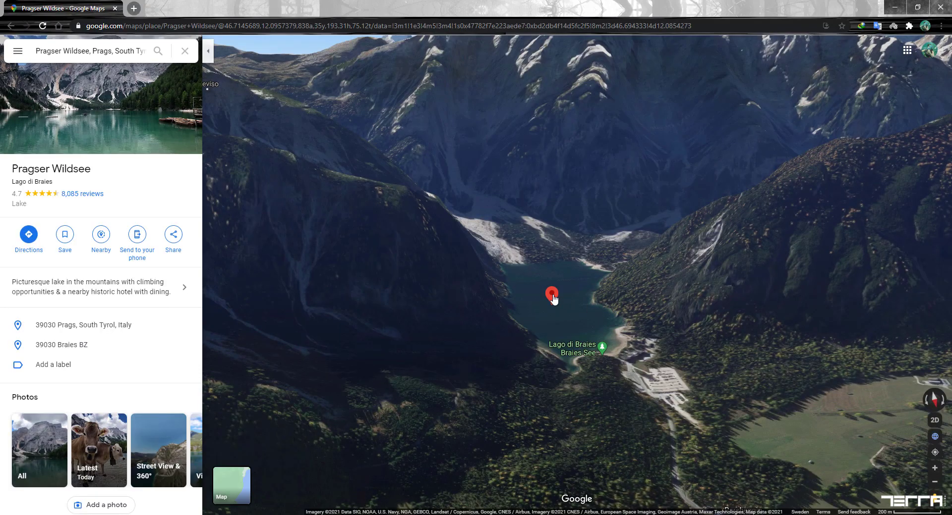
- Copy the lake's coordinates 46.69328, 12.08486 from the map's right-click menu
right_click(553, 296)
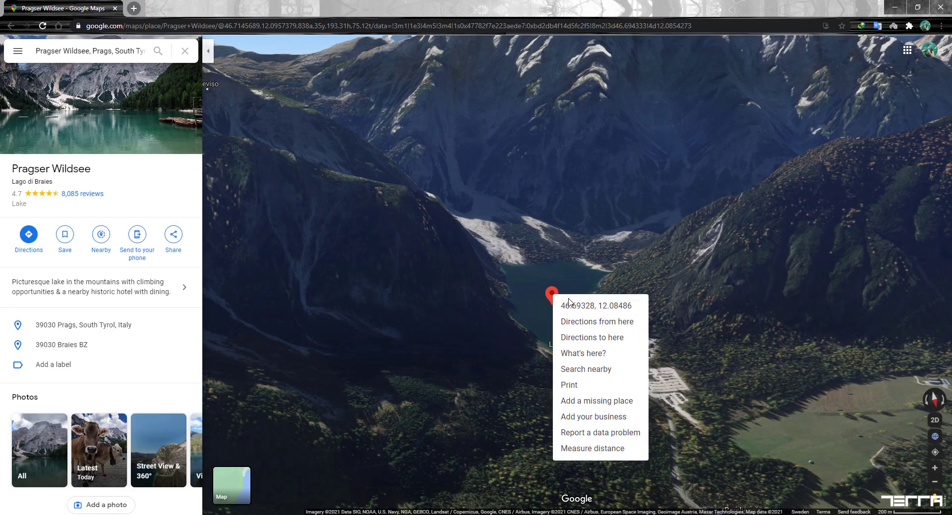
left_click(569, 306)
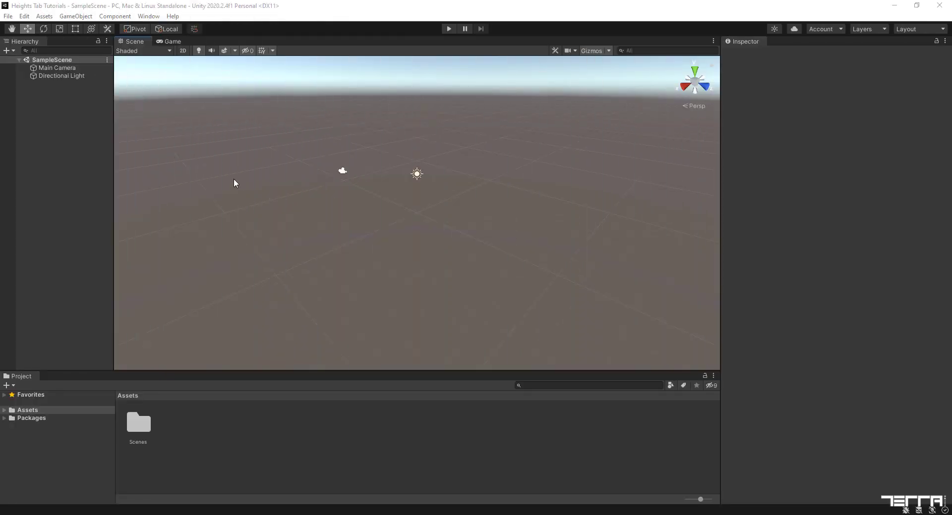
- Find TerraWorld - Automated Level Designer under My Assets in Package Manager and download it
left_click(149, 16)
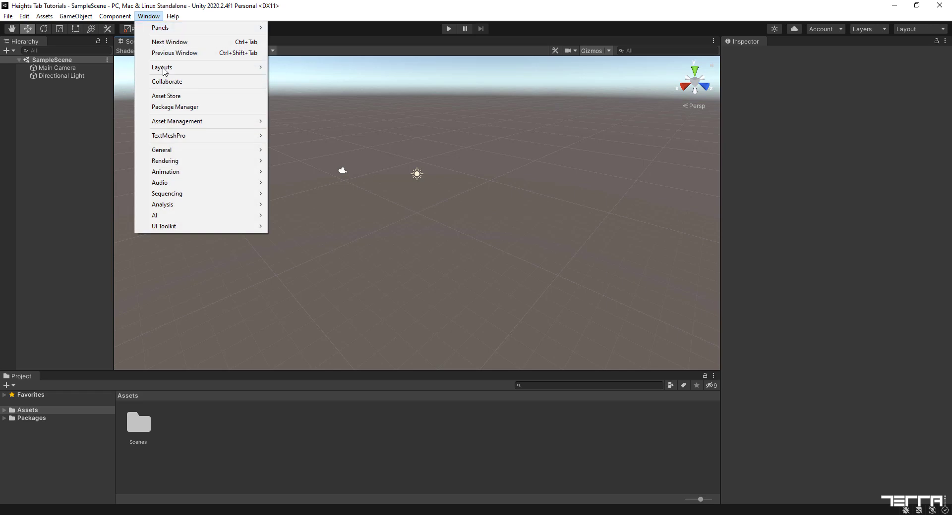
left_click(165, 99)
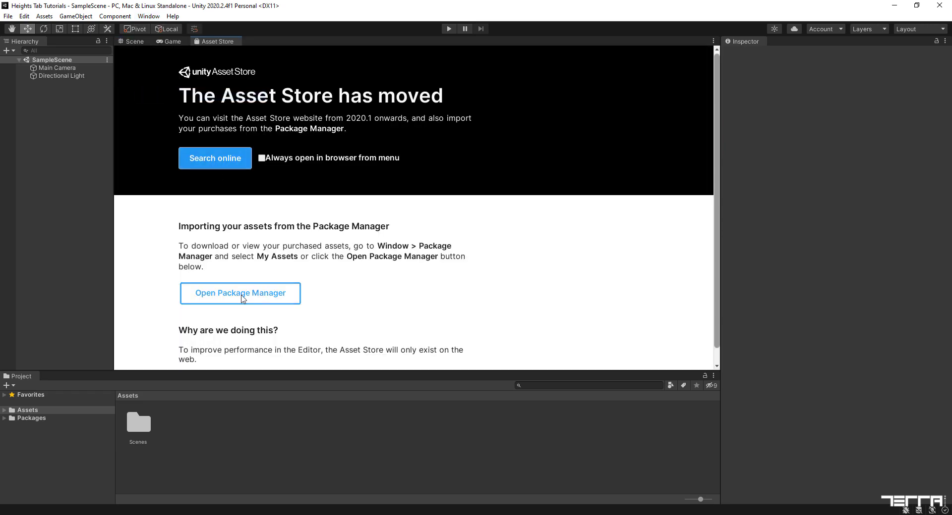
left_click(242, 296)
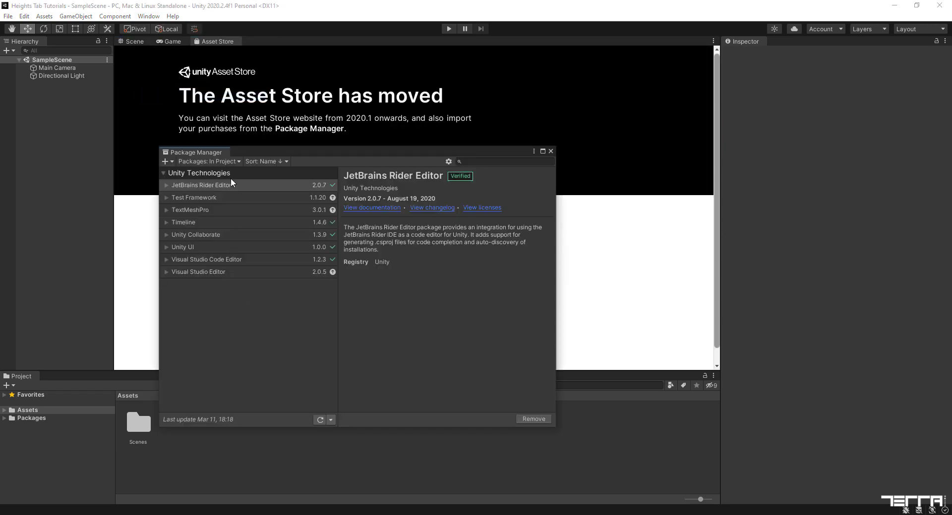
left_click(233, 162)
left_click(224, 200)
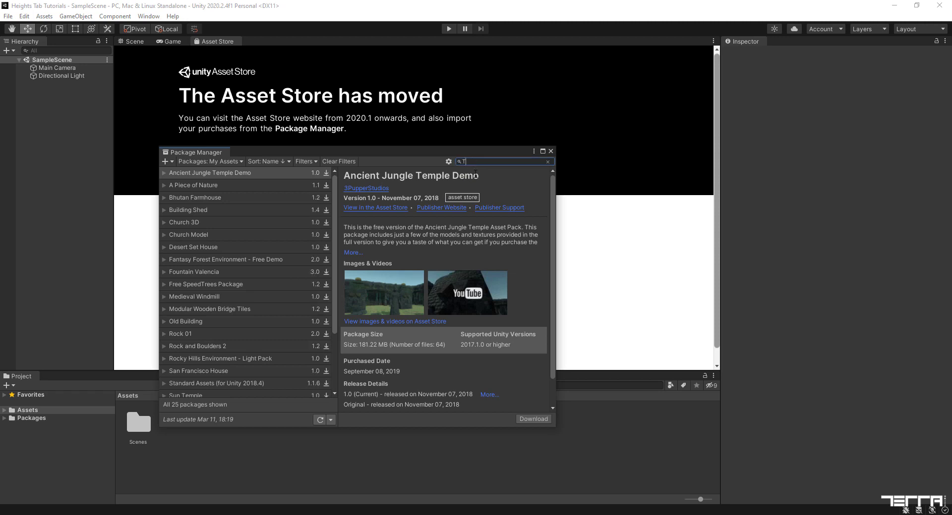
type("aW")
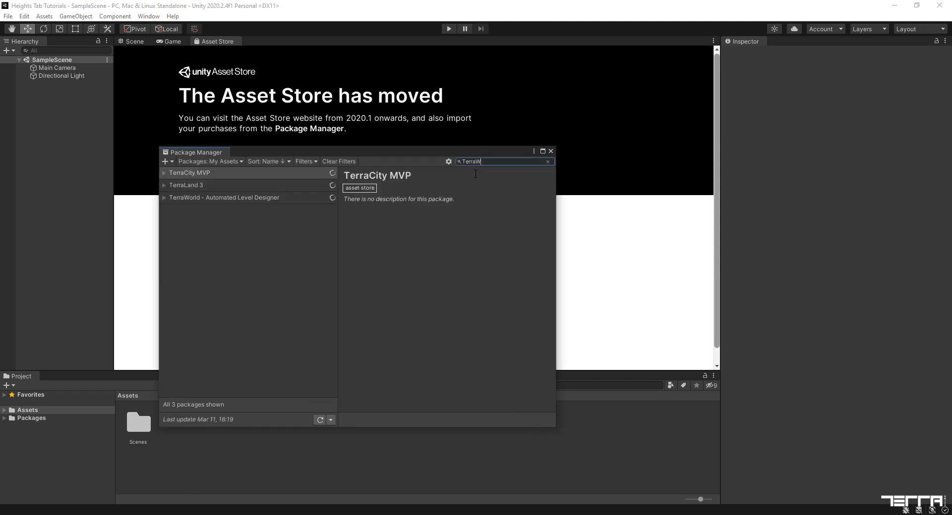
type("orld")
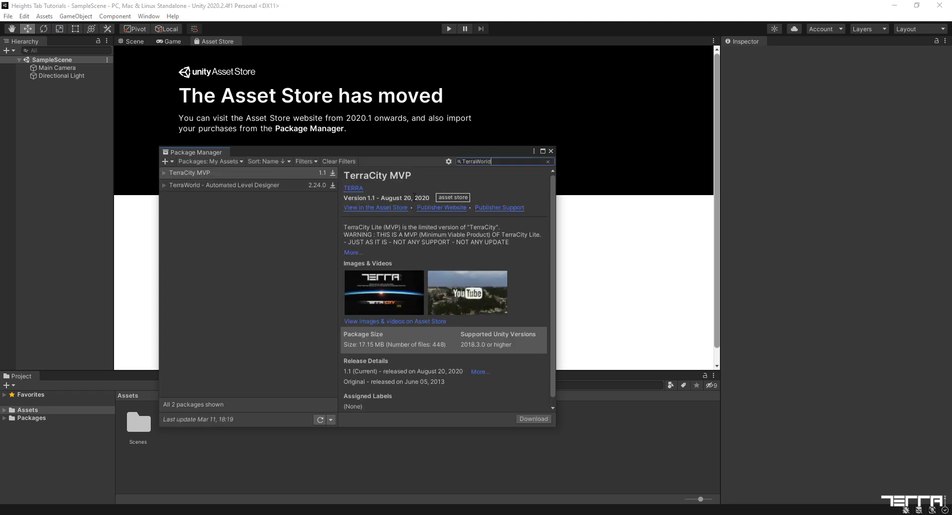
left_click(333, 188)
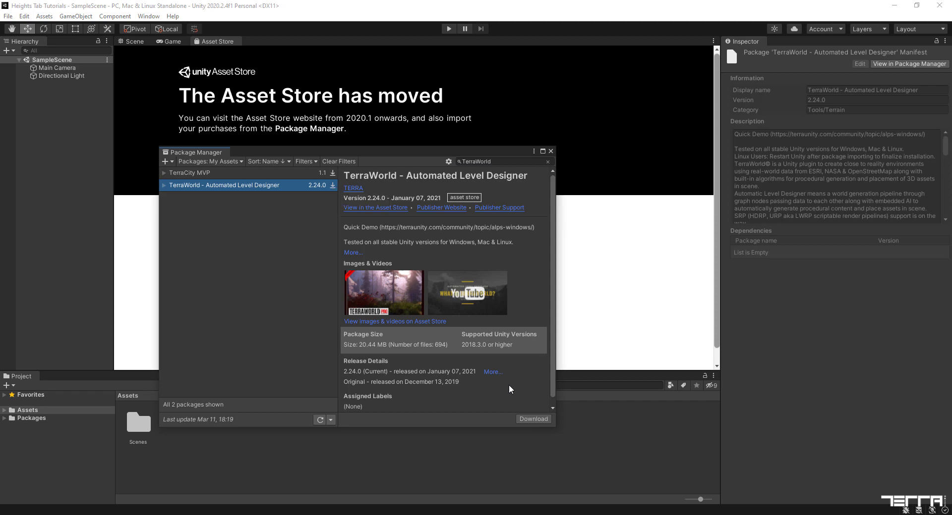
left_click(534, 419)
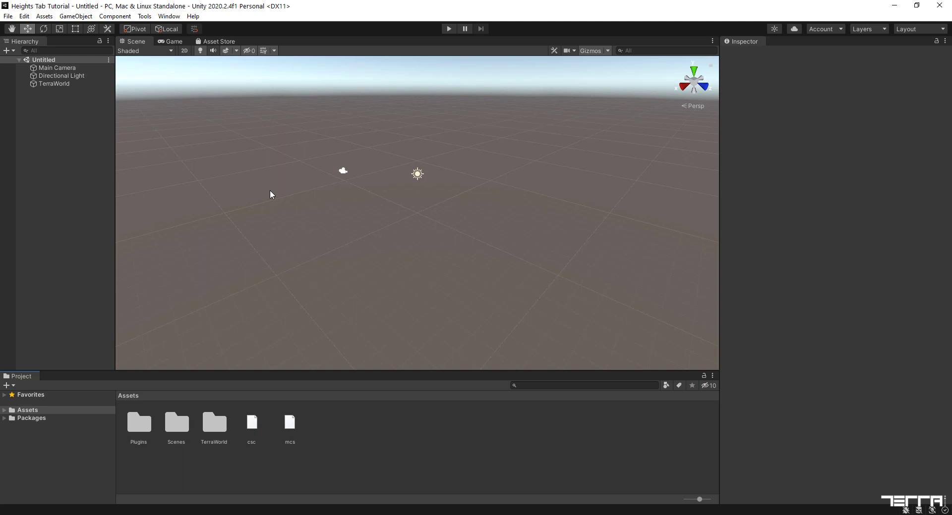
- Open TerraWorld Pro from Tools > TerraUnity and dock it next to the Inspector
left_click(144, 17)
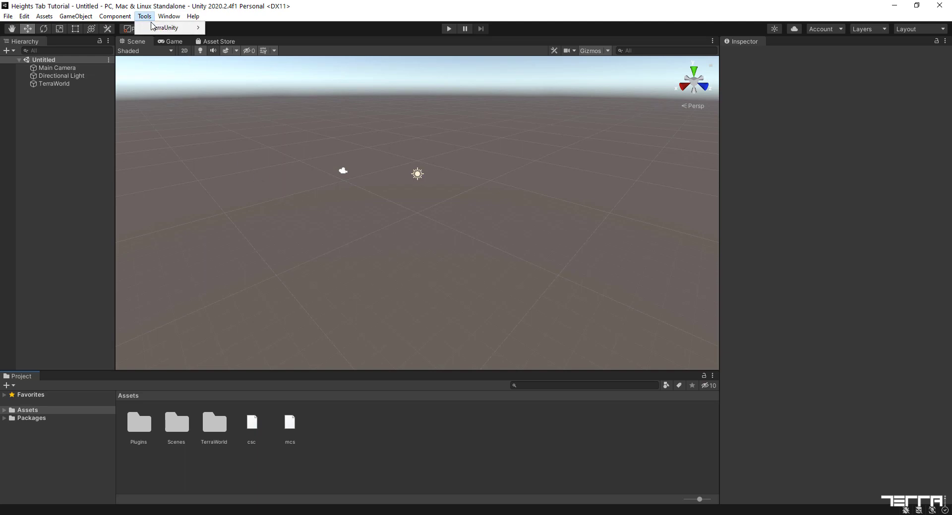
mouse_move(154, 27)
left_click(221, 28)
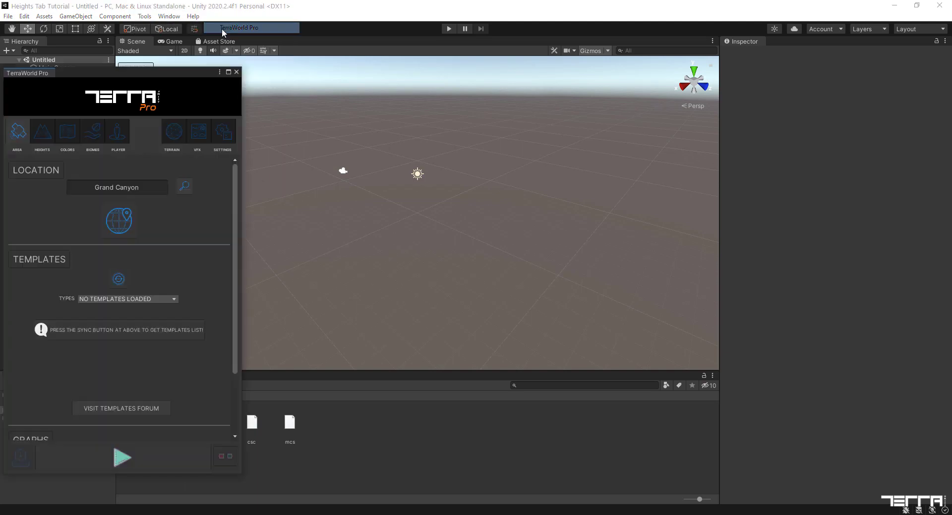
left_click_drag(31, 72, 782, 46)
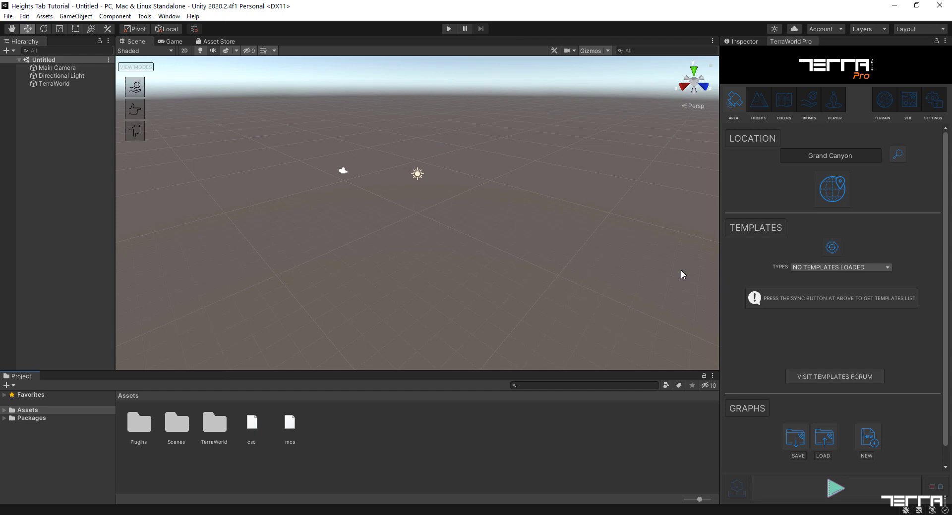
left_click(875, 440)
left_click(503, 282)
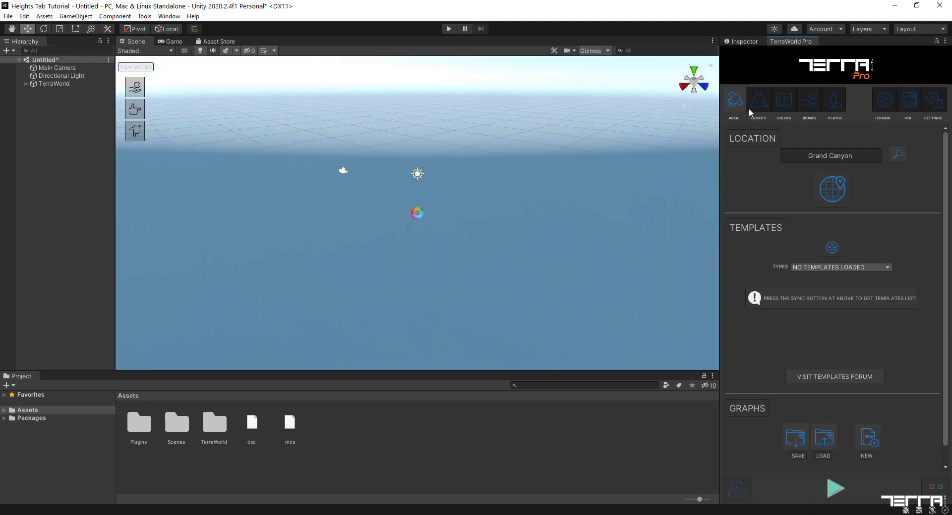
left_click(760, 101)
left_click(781, 102)
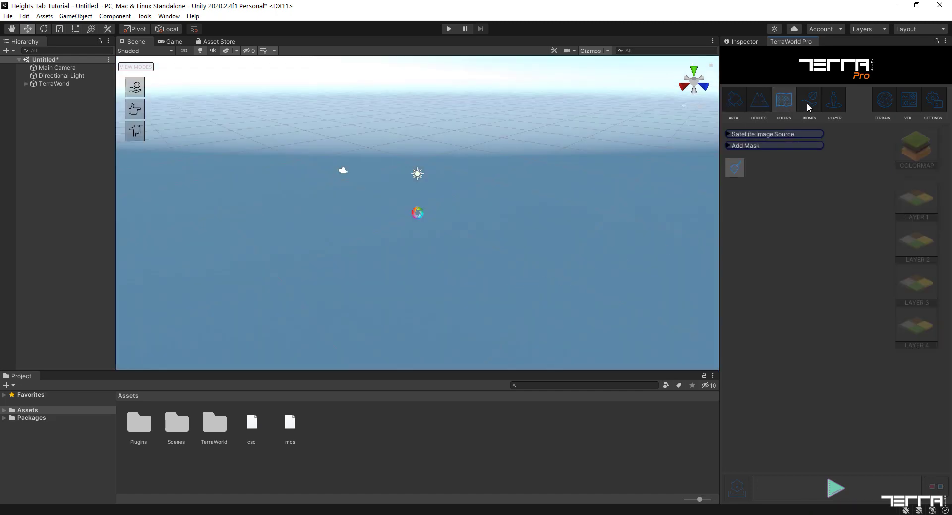
left_click(808, 106)
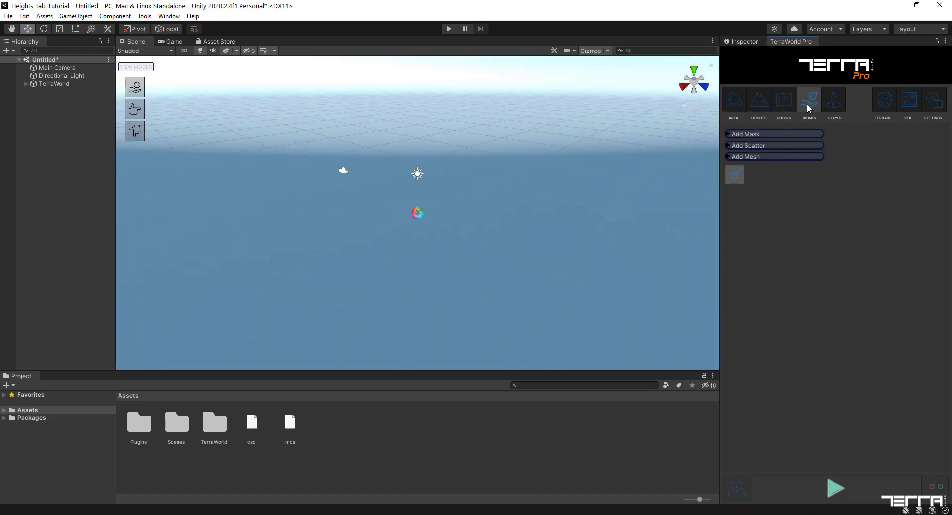
left_click(734, 101)
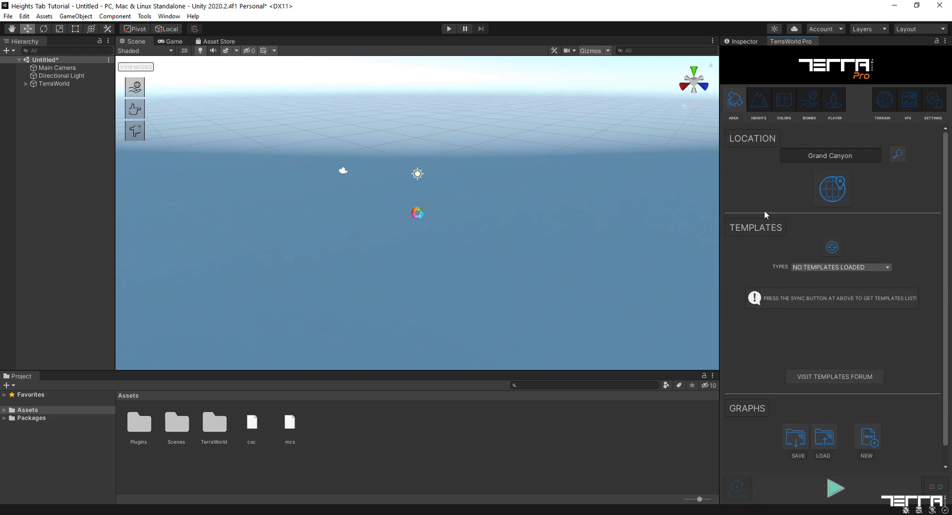
- In the Interactive Map, set LAT 46.6937271775672, LON 12.0853511313508 and SIZE 4 km
left_click(827, 198)
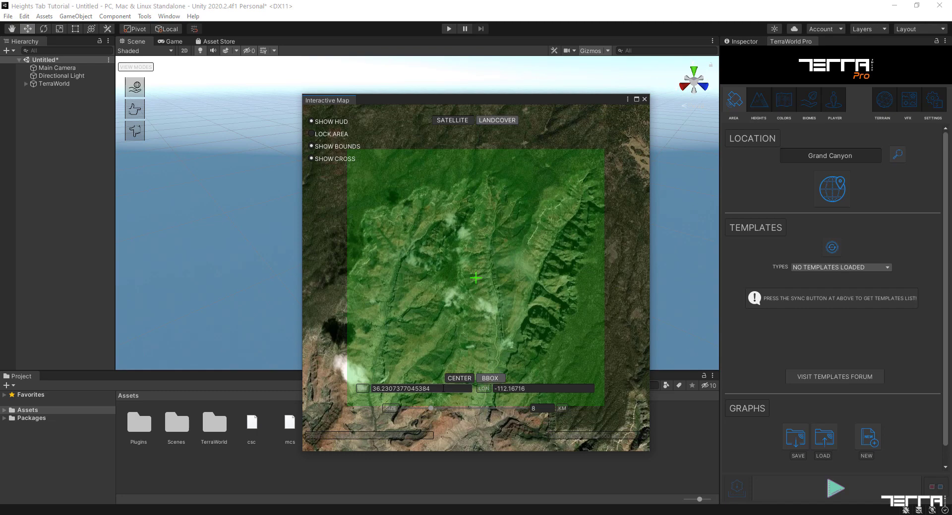
left_click(443, 393)
key("ctrl+v")
left_click_drag(410, 390, 476, 396)
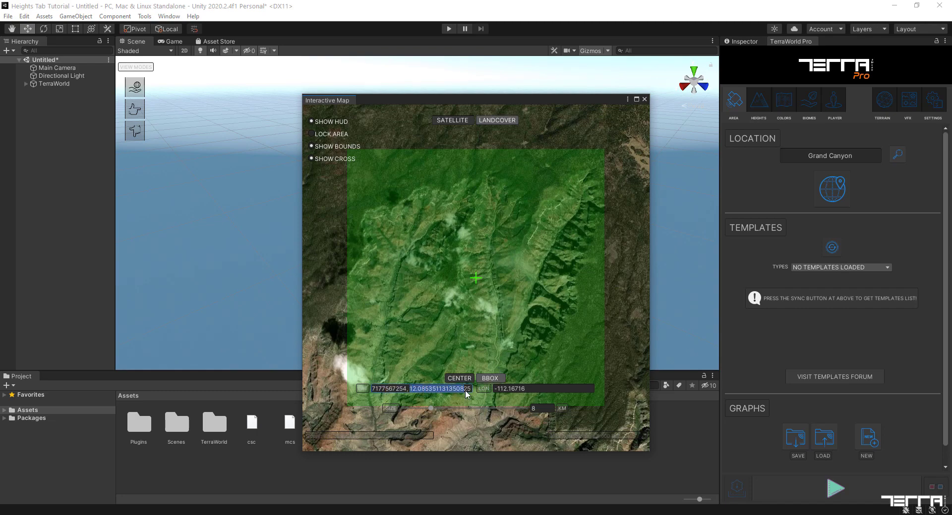
key("BackSpace")
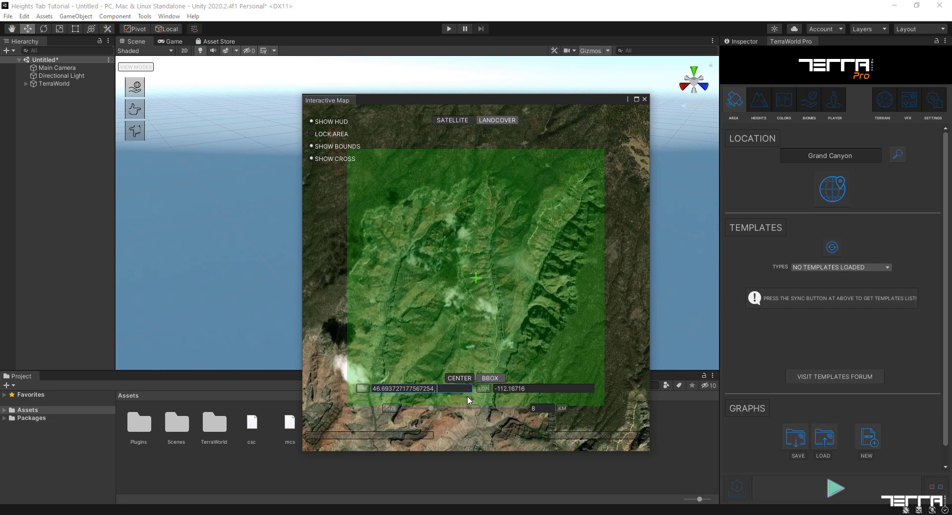
left_click(535, 390)
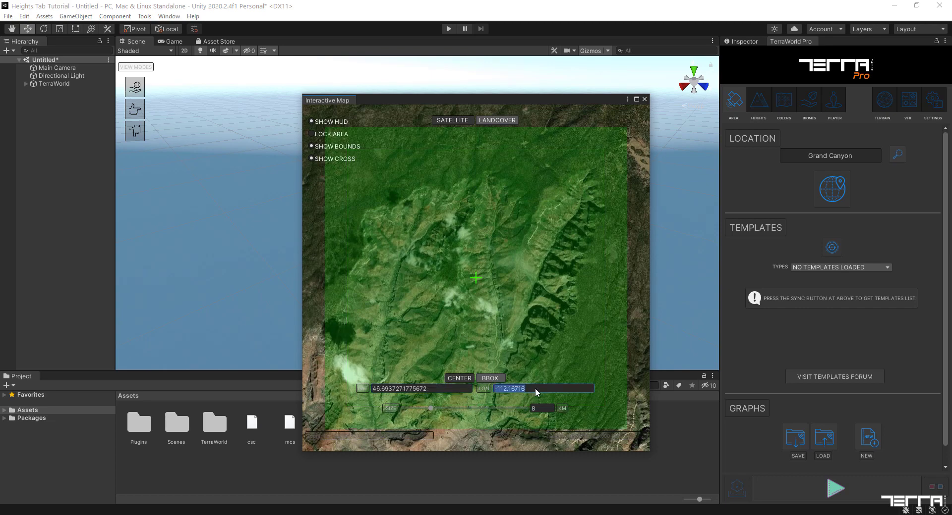
key("ctrl+v")
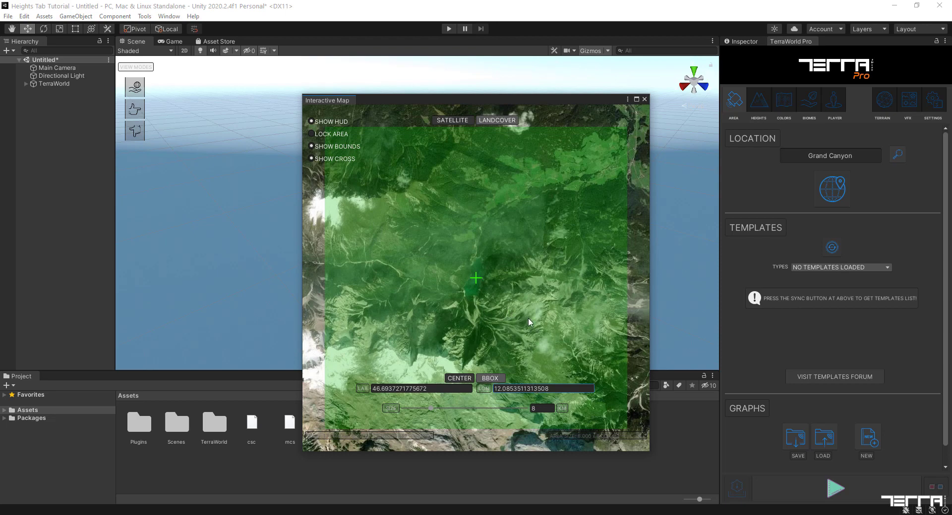
left_click(543, 408)
type("4")
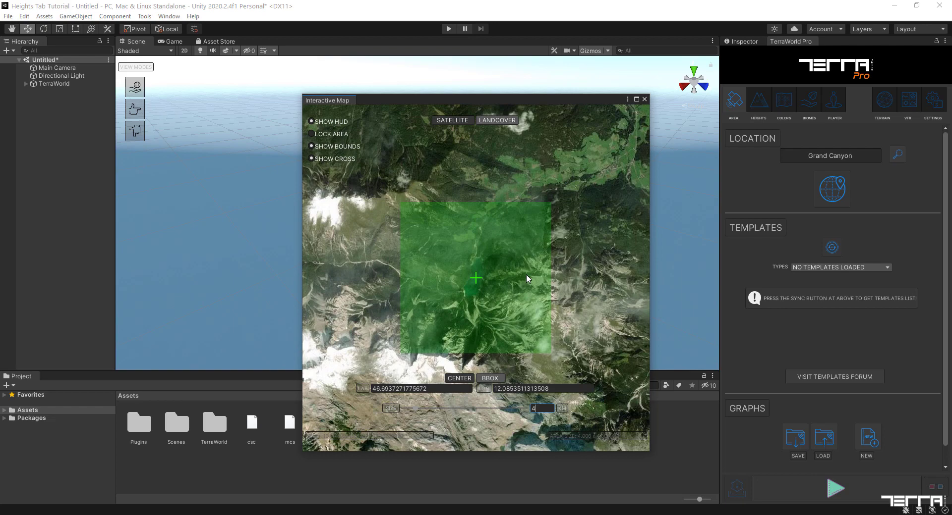
- Add a Heightmap Source node to the HEIGHTS graph and expand its settings
left_click(644, 100)
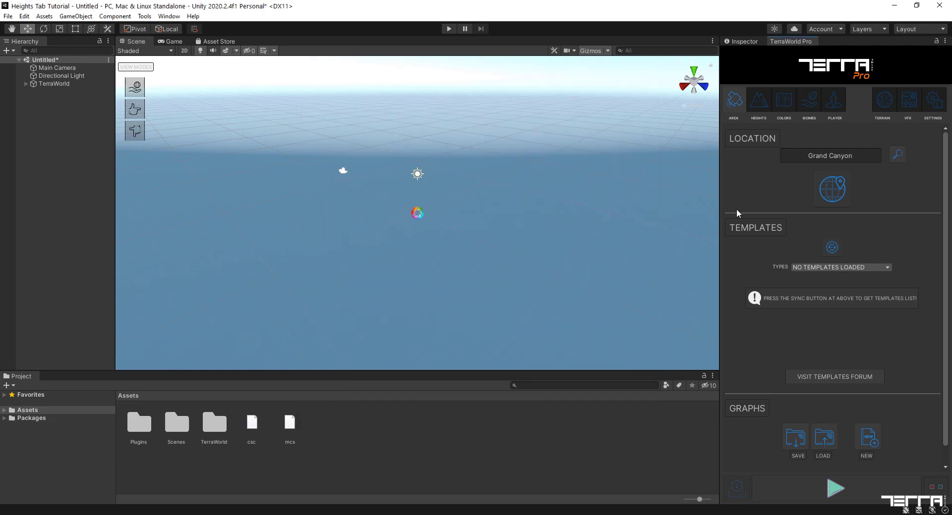
left_click(757, 102)
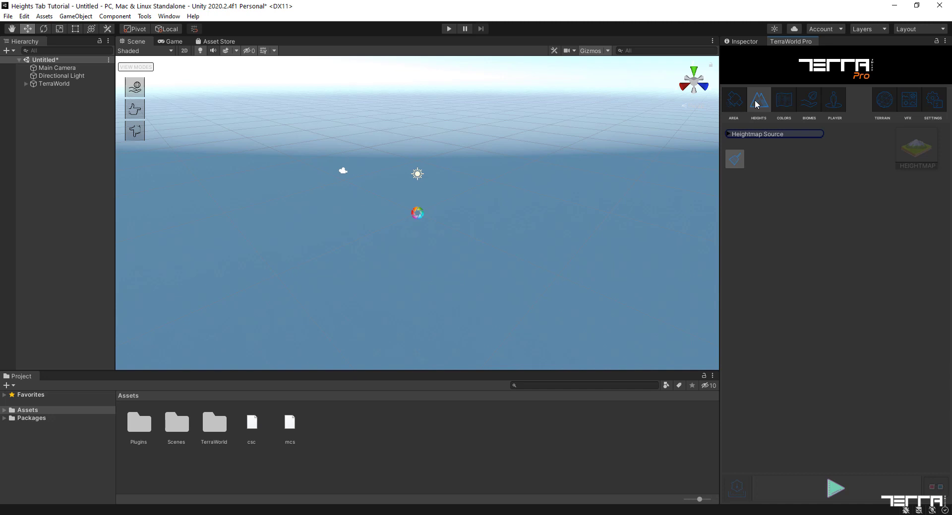
left_click(757, 134)
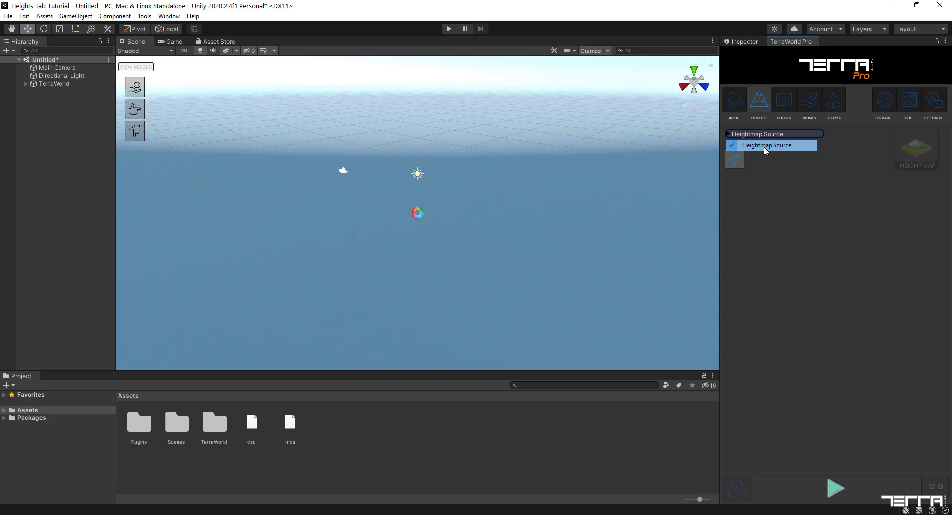
left_click(766, 146)
left_click_drag(857, 152, 798, 181)
left_click(726, 342)
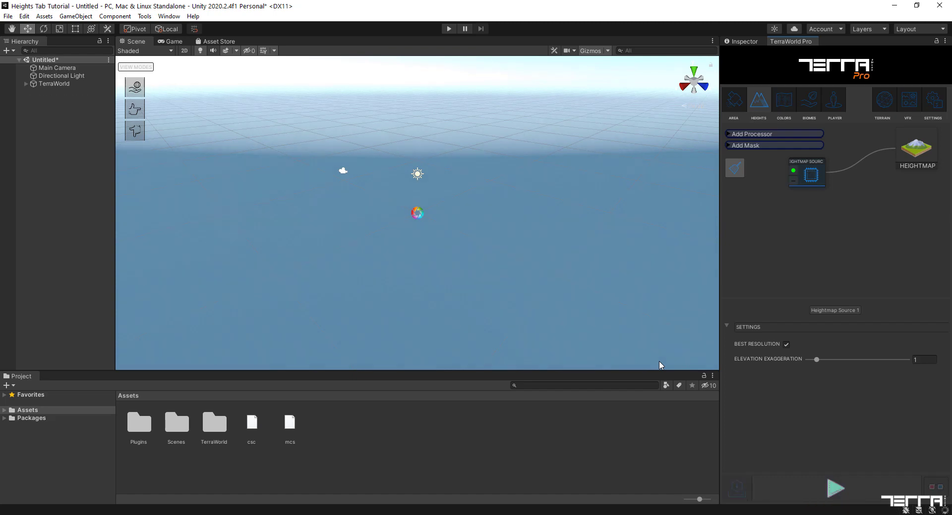
- Set Background Terrain to OFF in the TERRAIN tab and generate the world
left_click_drag(686, 355, 506, 260, "alt")
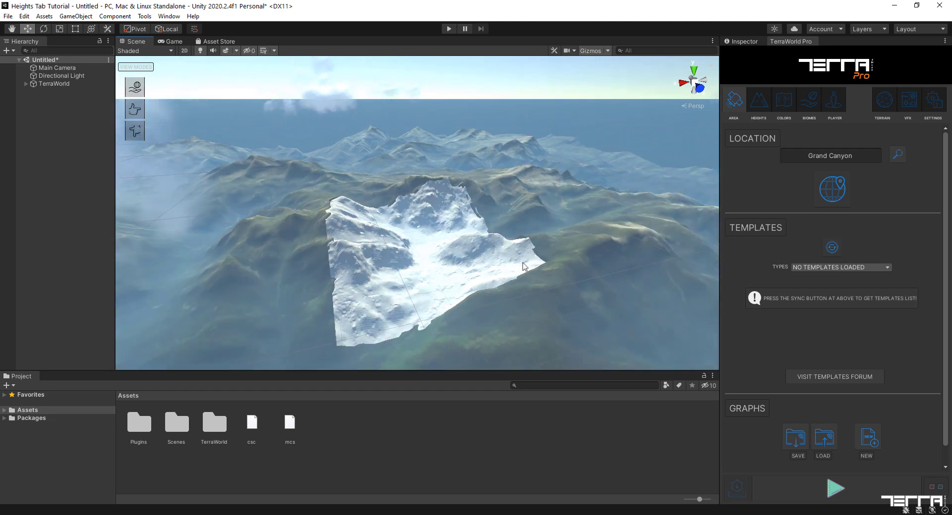
left_click_drag(523, 267, 490, 282, "alt")
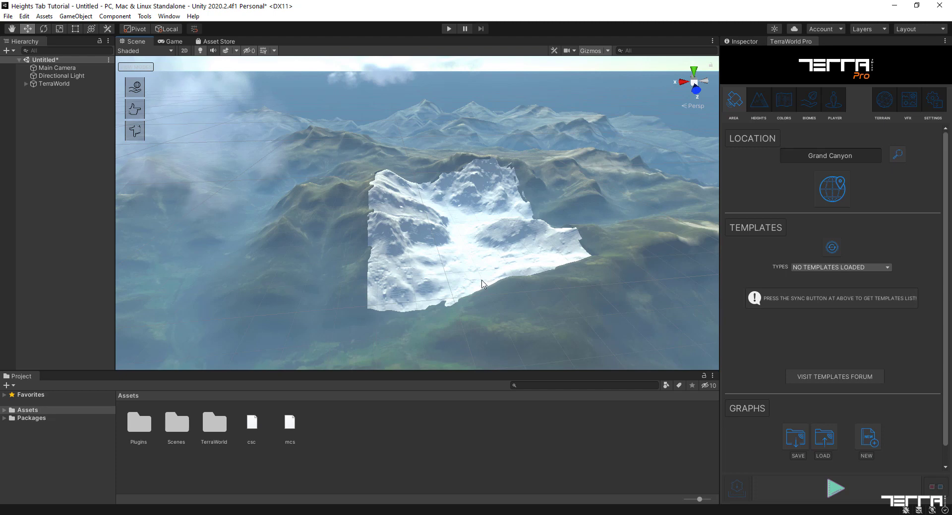
left_click(882, 101)
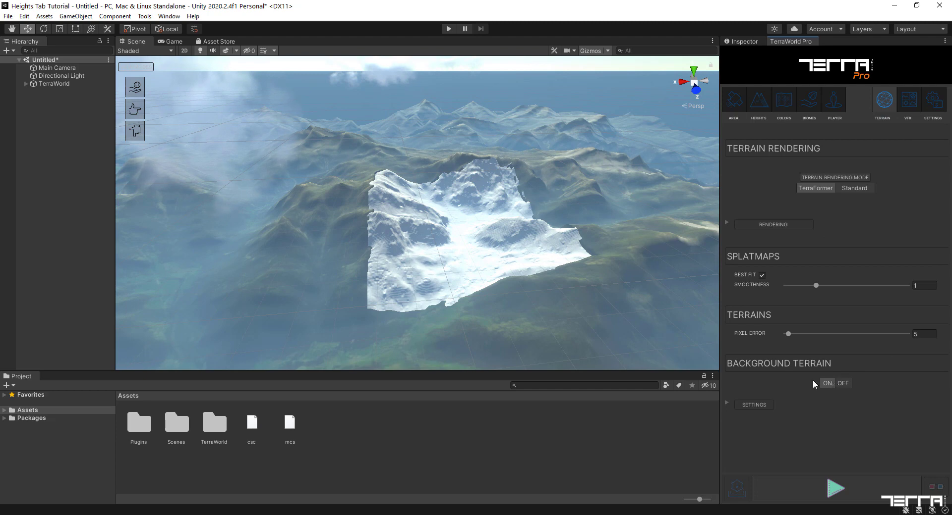
left_click(843, 384)
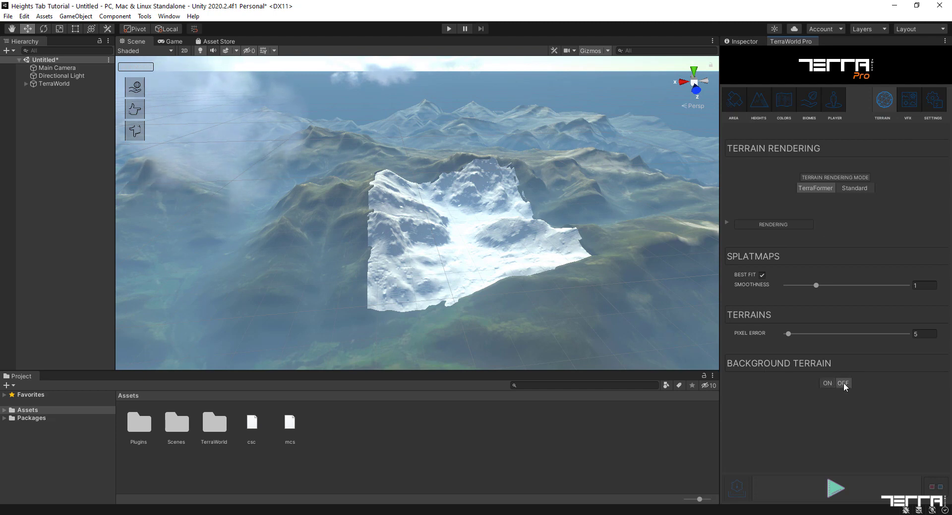
left_click(844, 487)
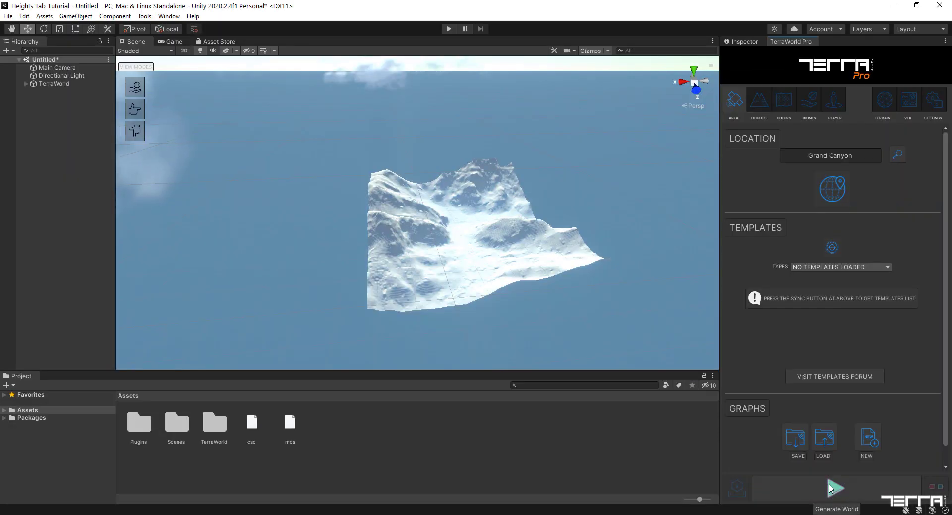
left_click_drag(511, 262, 473, 257, "alt")
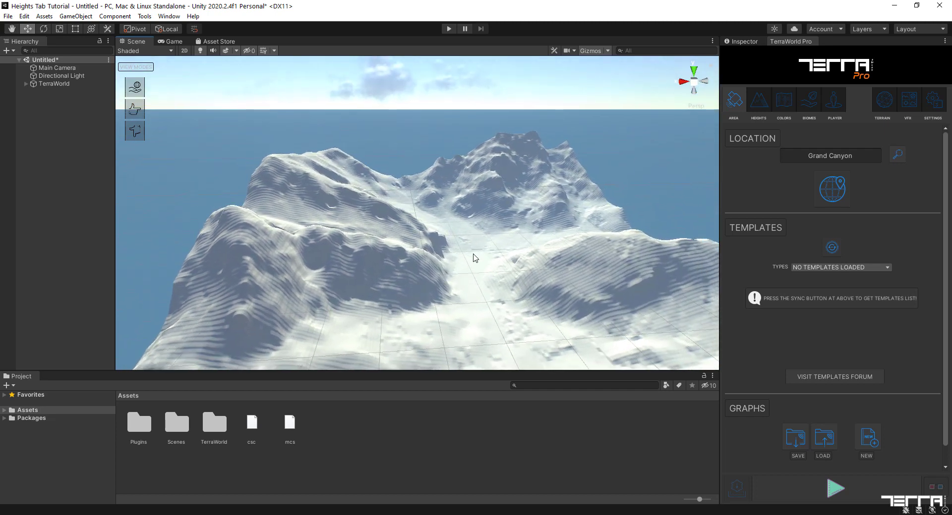
- Select TerraWorld > Terrain 0-0 and show its Terrain Settings in the Inspector
left_click(759, 102)
left_click(818, 179)
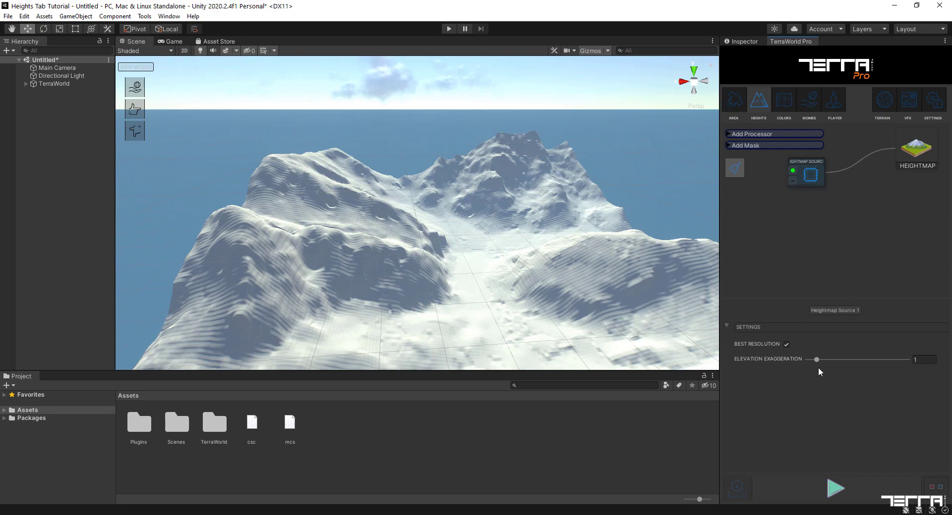
left_click(24, 84)
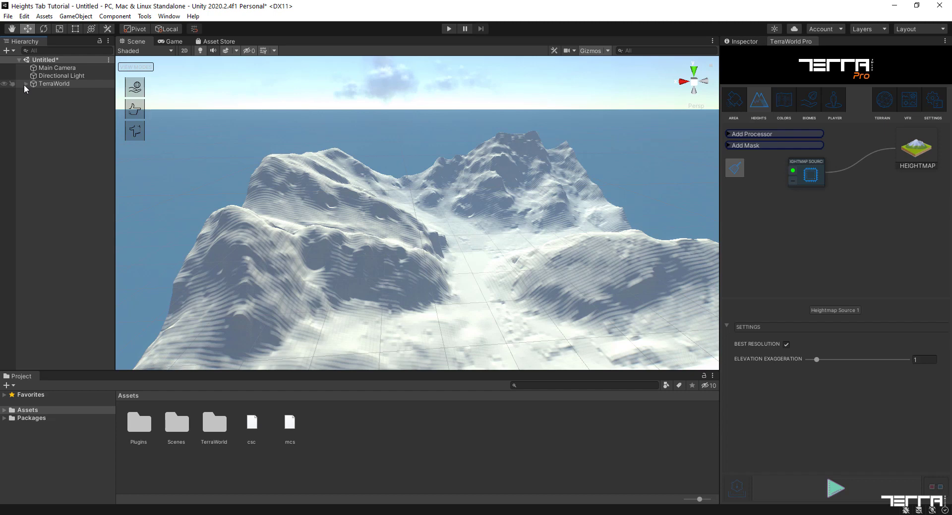
left_click(24, 84)
left_click(57, 98)
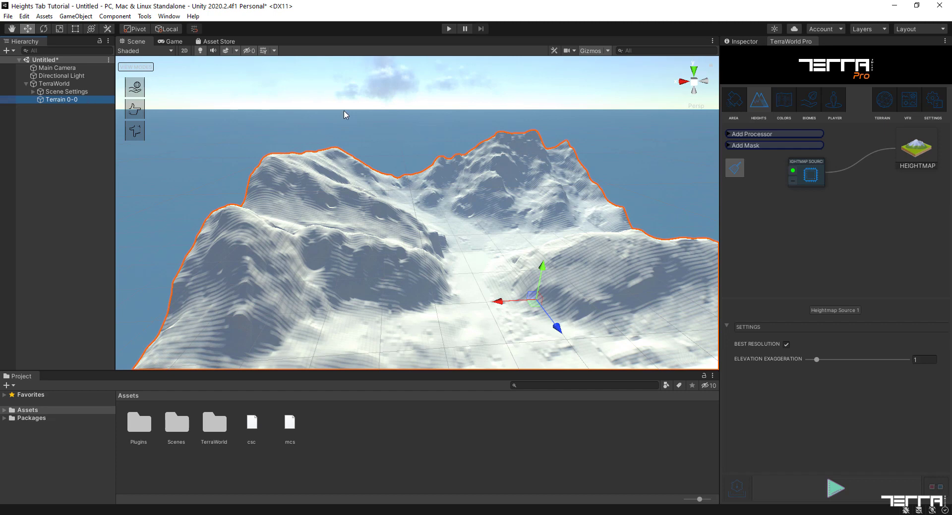
left_click(738, 42)
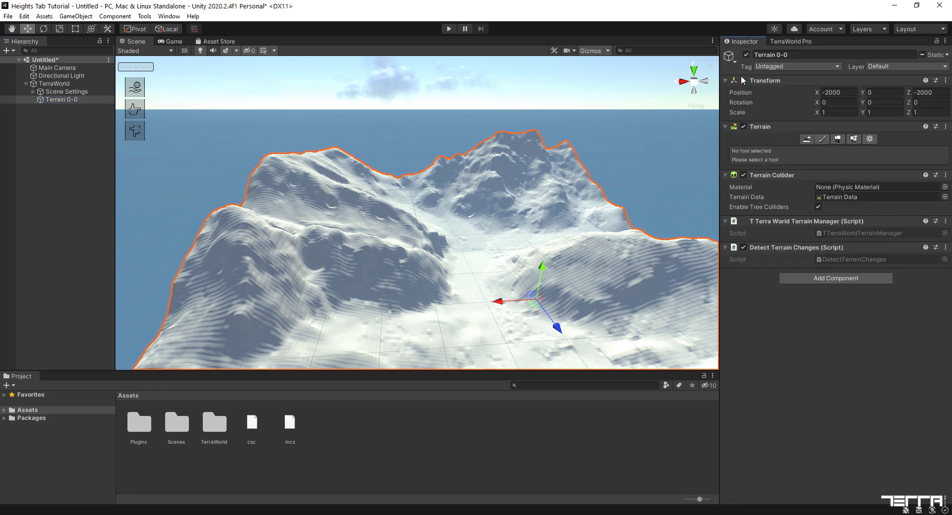
left_click(870, 139)
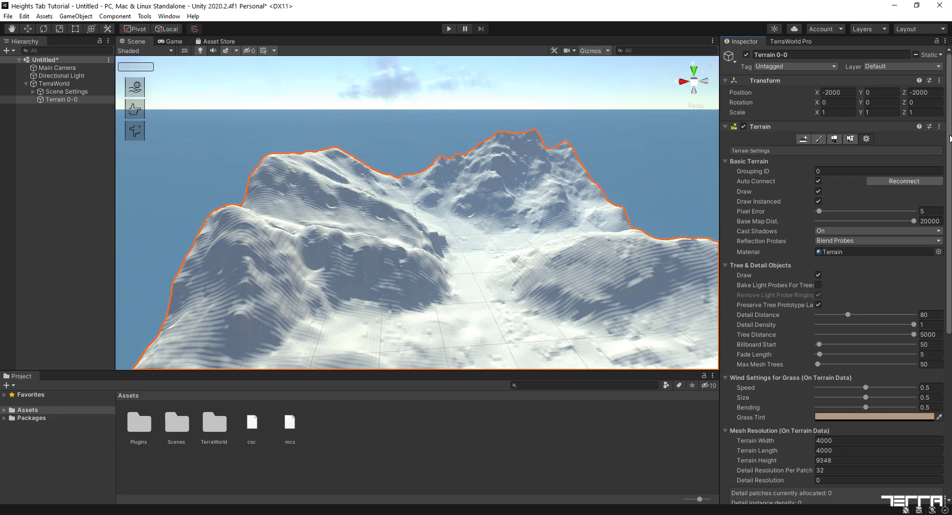
- Lower Terrain 0-0's Pixel Error to 1, leaving the heightmap resolution unchanged
scroll(819, 469, "down", 6)
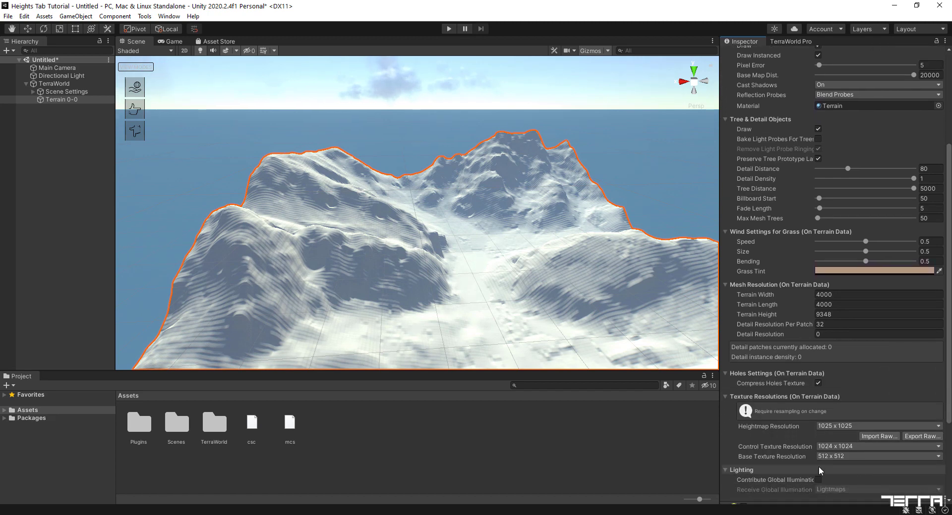
left_click(838, 428)
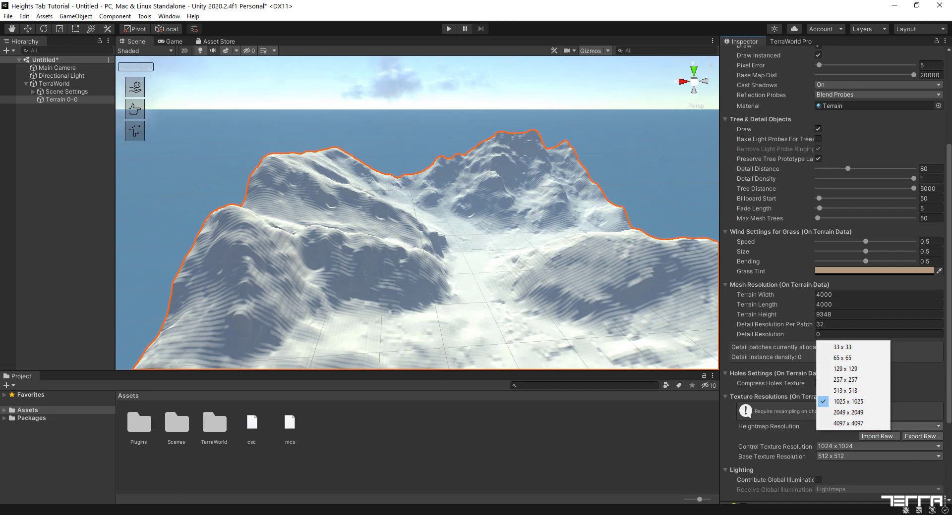
key("Escape")
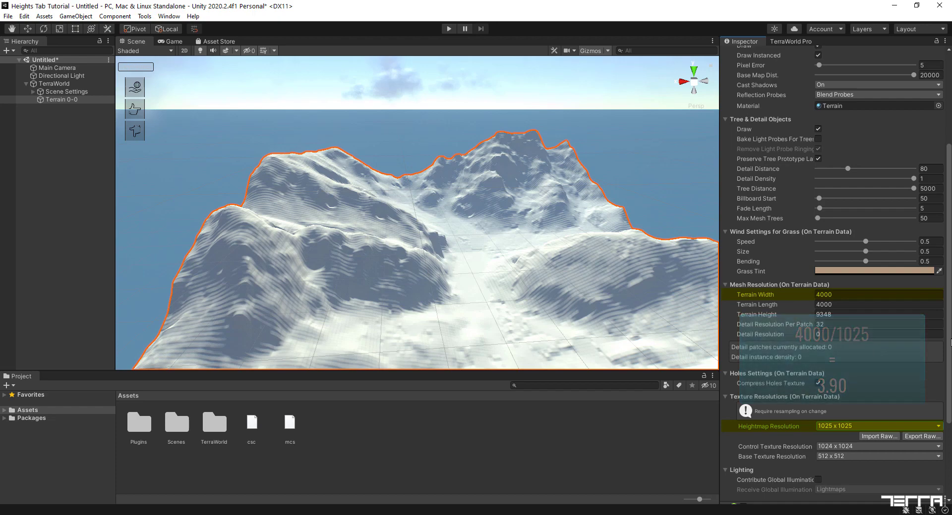
left_click_drag(950, 342, 951, 249)
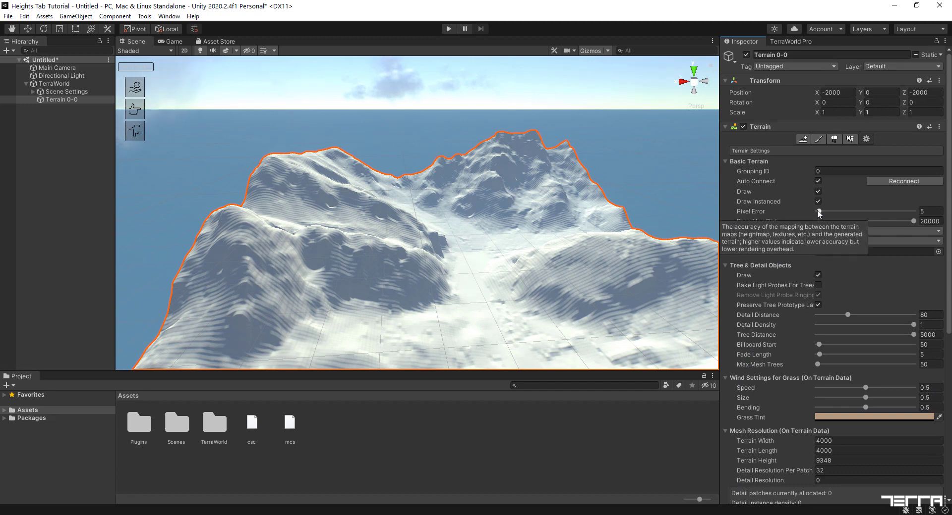
mouse_move(819, 212)
left_mouse_down()
mouse_move(861, 214)
mouse_move(802, 216)
left_mouse_up()
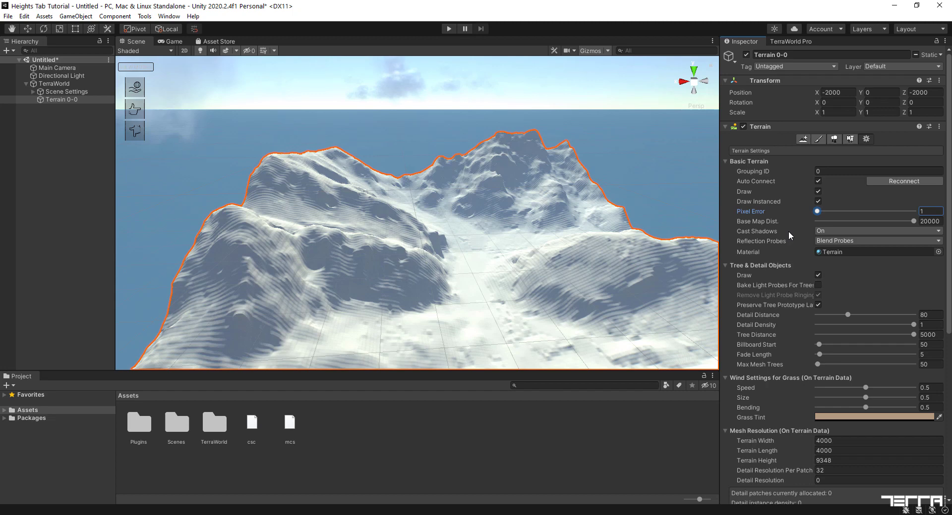
- Turn off Best Resolution and raise the heightmap Resolution from 1024 to 2048
left_click(785, 42)
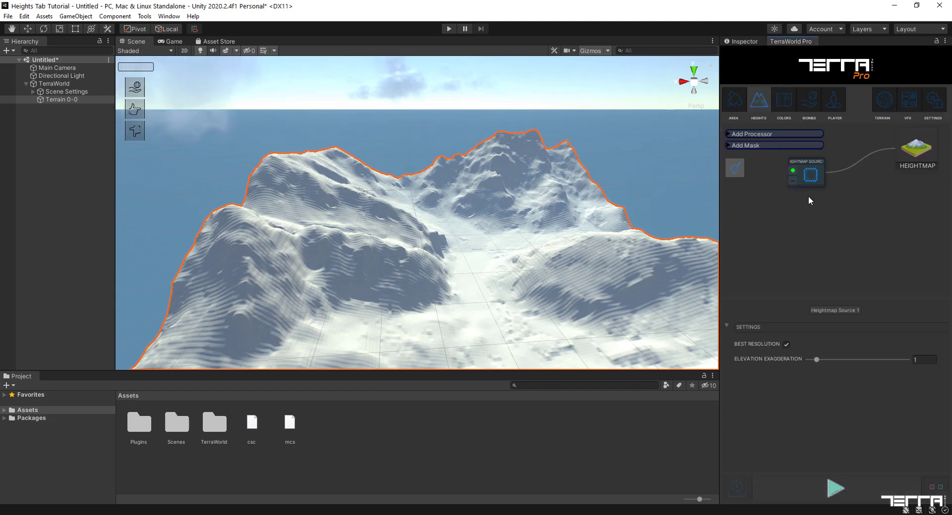
left_click(786, 344)
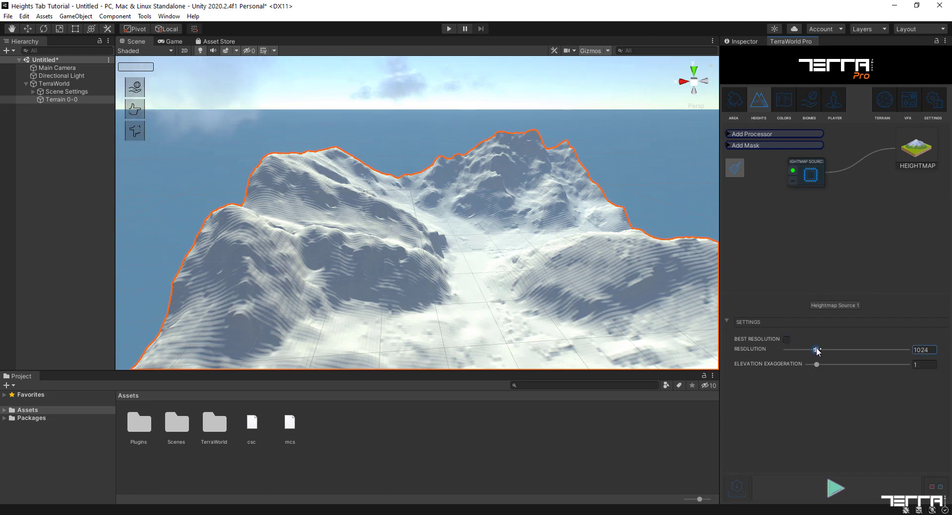
left_click_drag(817, 352, 845, 350)
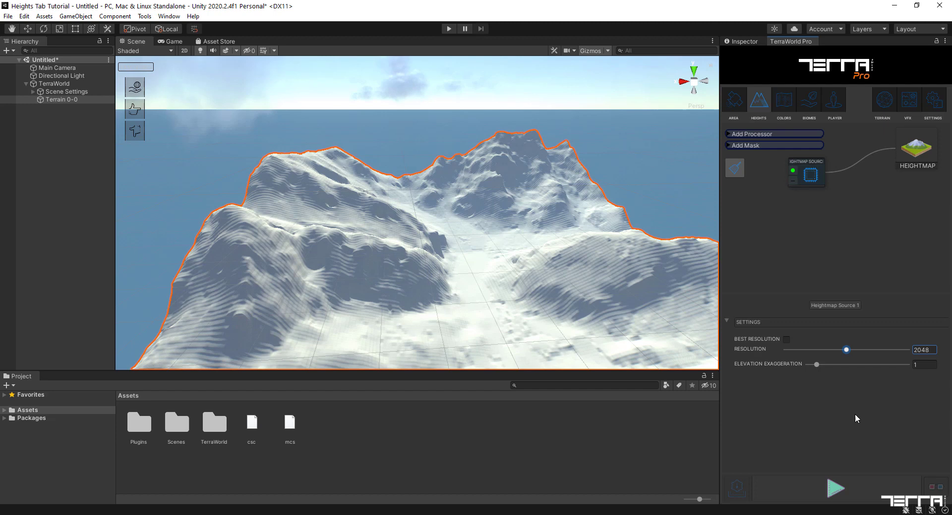
- Set TerraWorld's terrain Pixel Error to 1 and regenerate the terrain
left_click(884, 103)
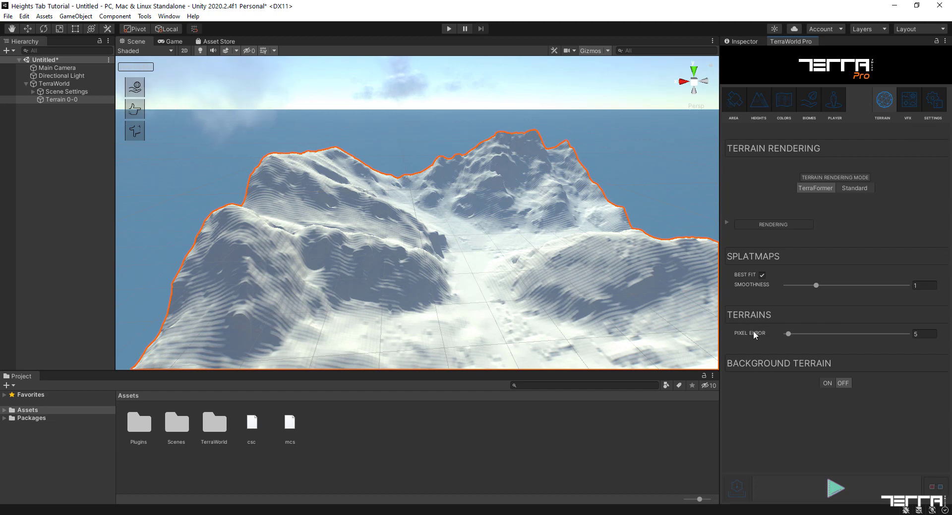
left_click_drag(788, 334, 755, 337)
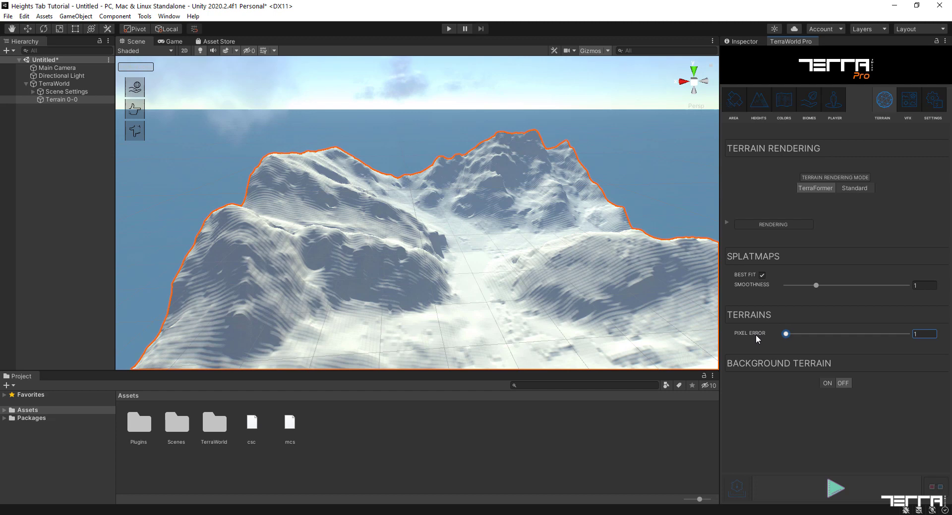
left_click(815, 488)
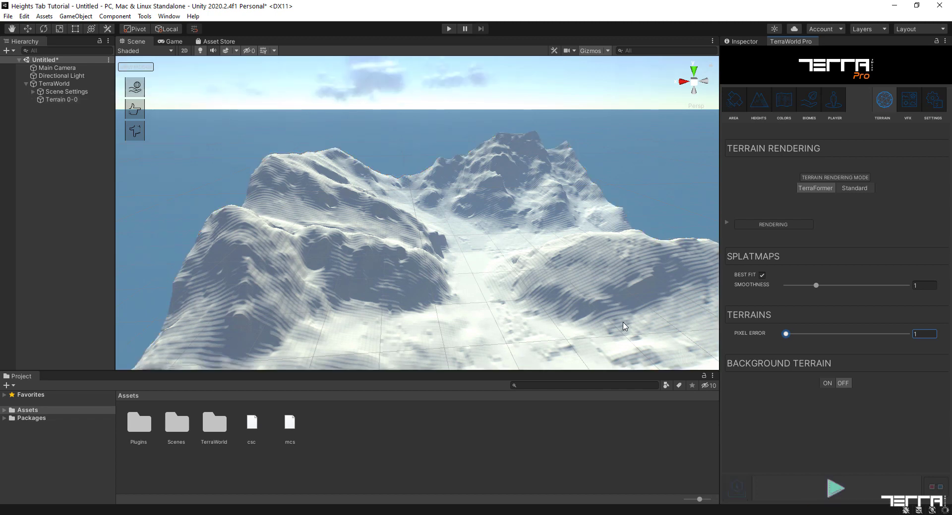
- Select Terrain 0-0 and verify in the Inspector that its heightmap resolution is 2049 x 2049
left_click_drag(626, 328, 660, 339, "alt")
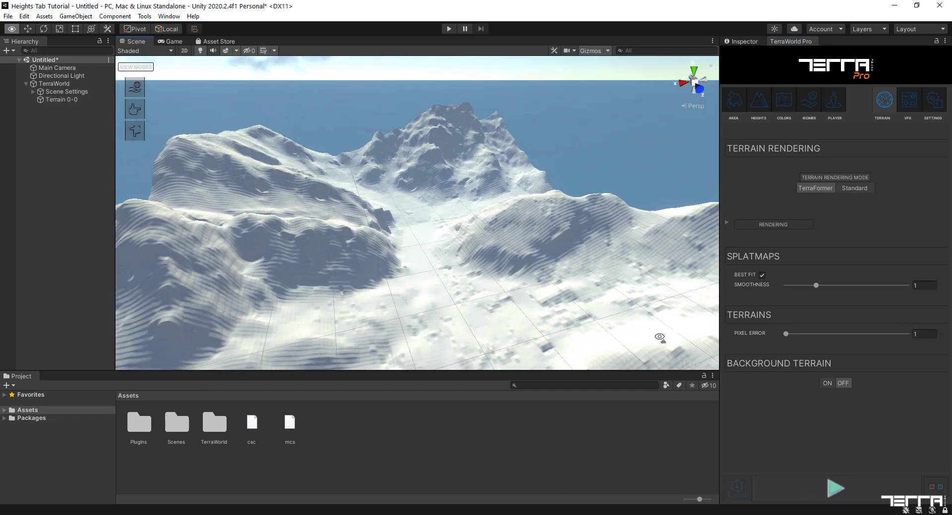
left_click(70, 99)
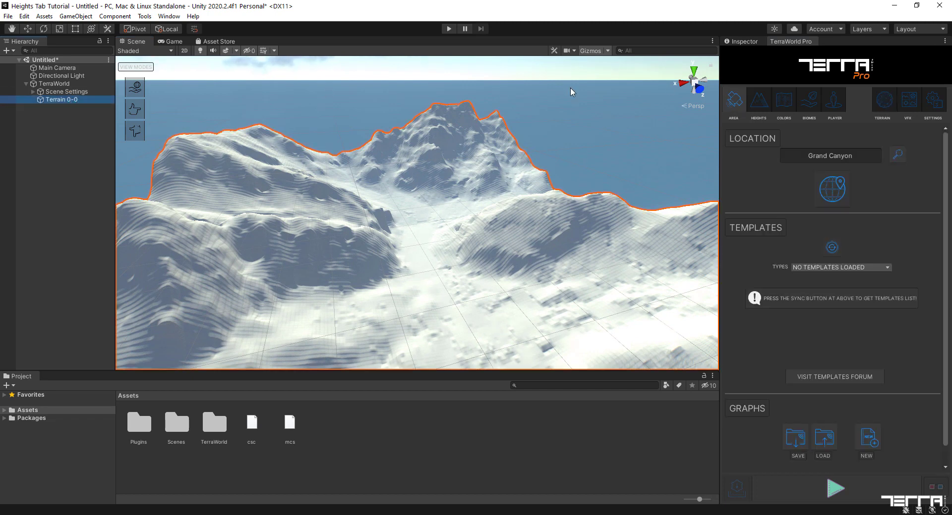
left_click(747, 42)
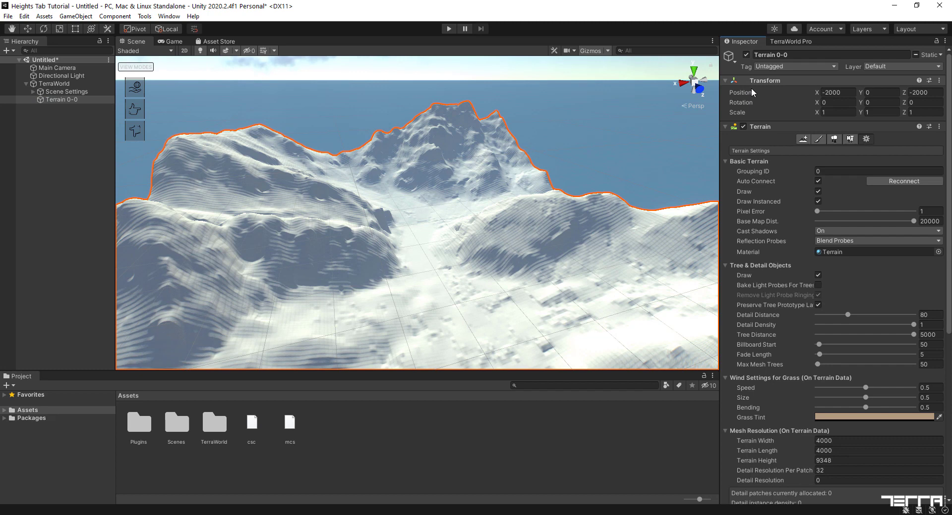
scroll(947, 171, "down", 3)
scroll(807, 178, "down", 2)
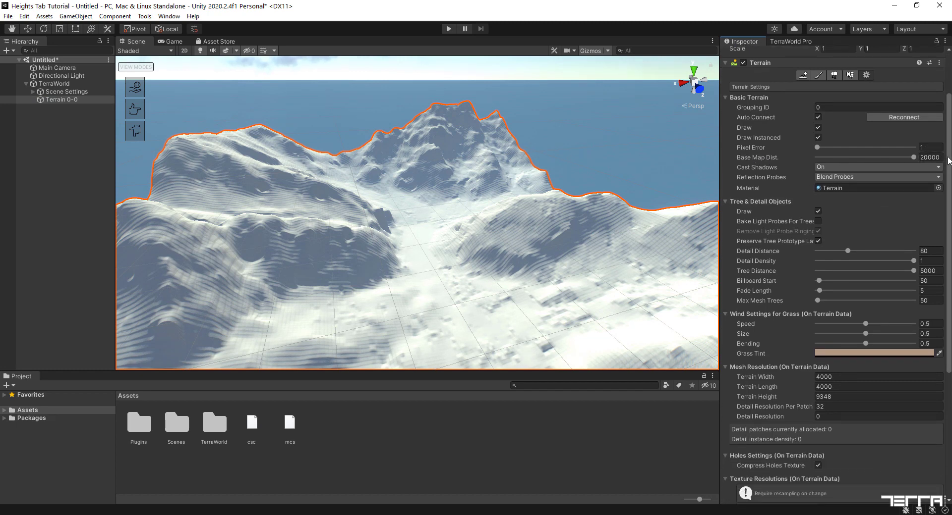
scroll(932, 159, "down", 10)
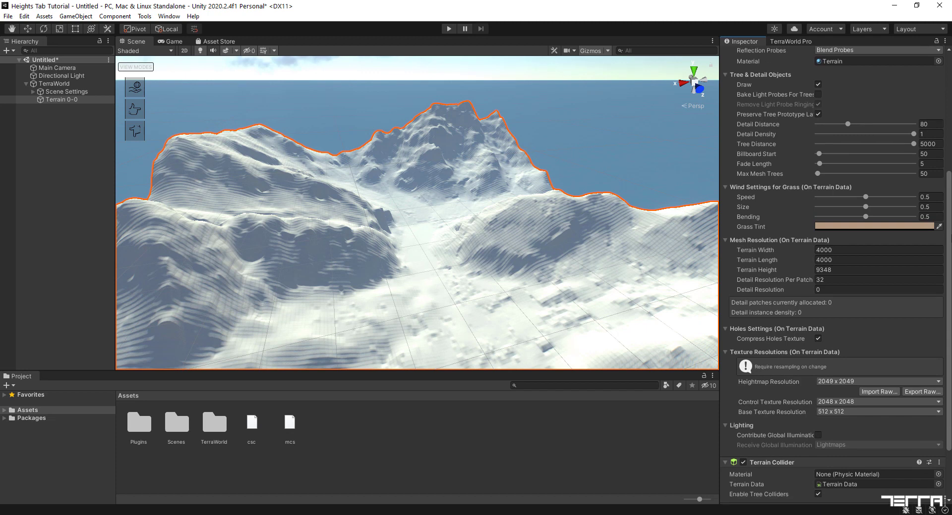
scroll(929, 292, "down", 1)
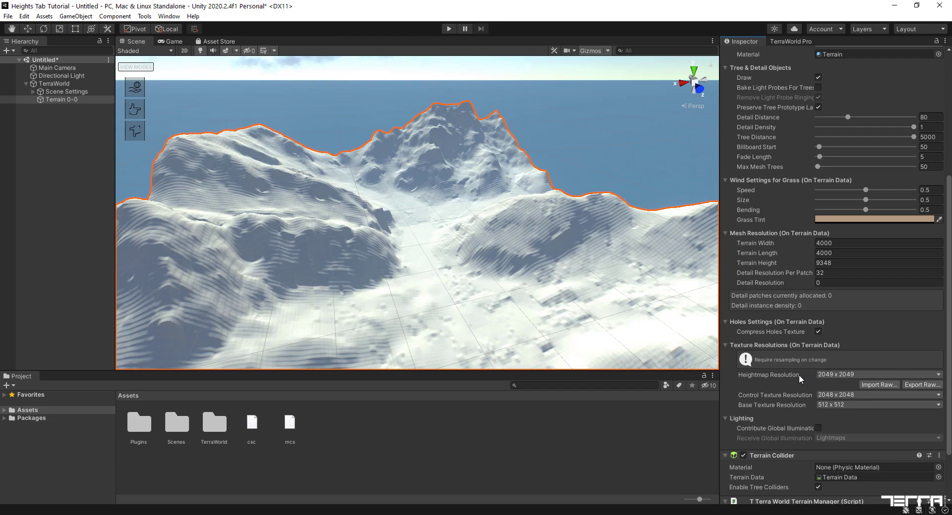
- Add a Smoothen Terrain processor to the heights graph below Heightmap Source
left_click(788, 41)
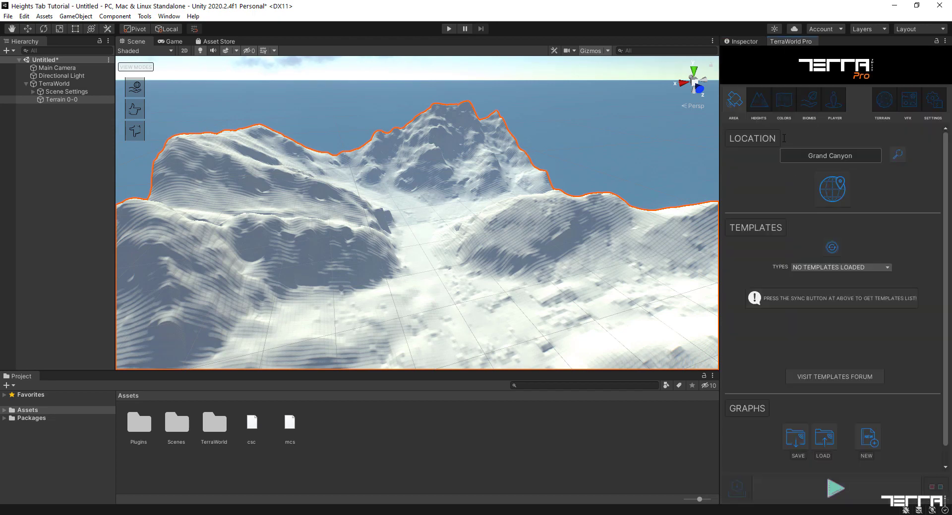
left_click(759, 102)
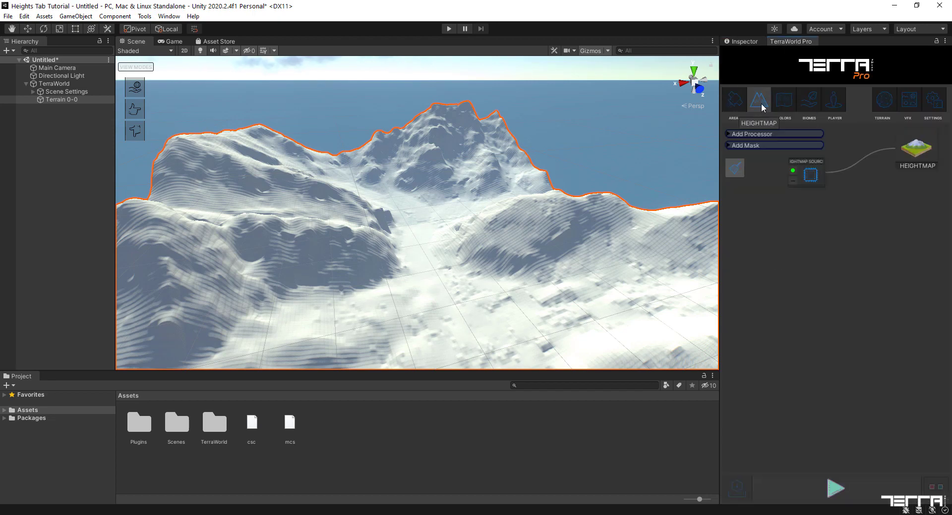
left_click(781, 135)
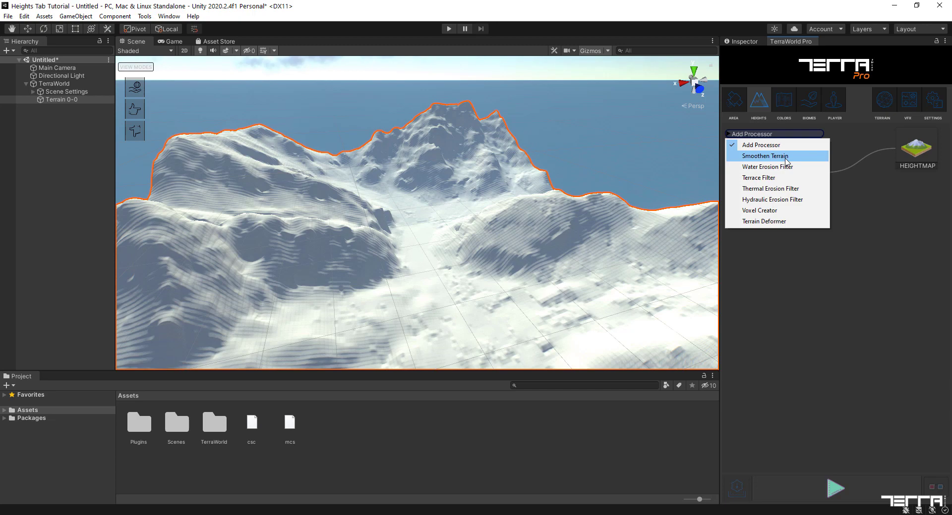
left_click(785, 157)
left_click_drag(821, 185, 813, 215)
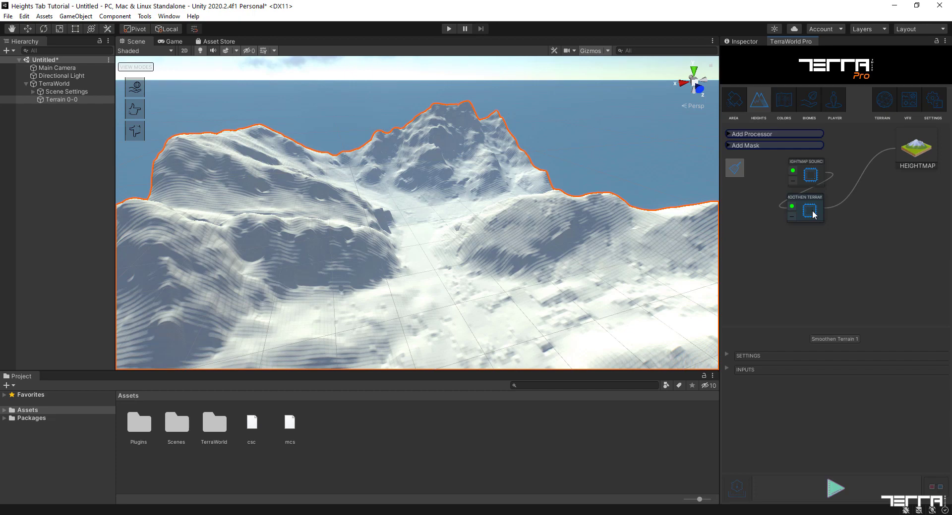
- Regenerate the terrain with smoothing at 1 iteration and 0.5 blending
left_click(726, 354)
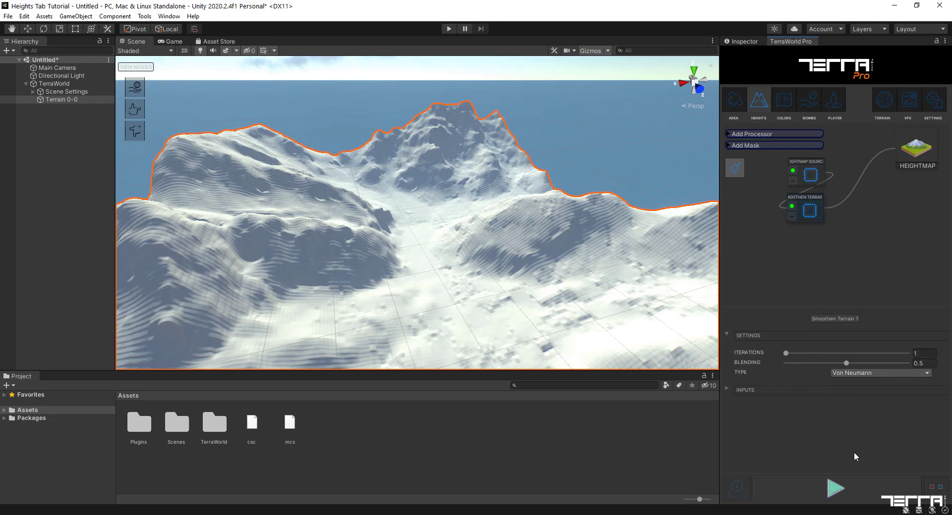
left_click(843, 489)
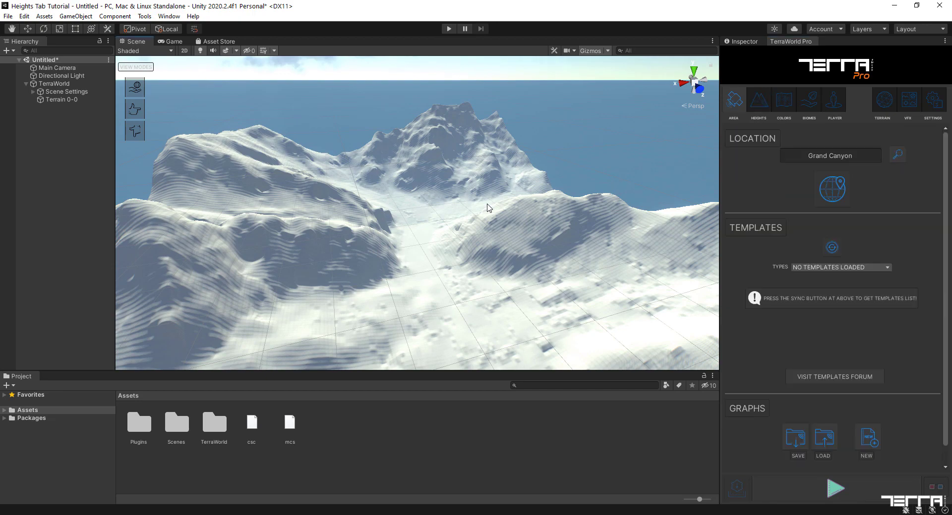
left_click_drag(500, 208, 512, 176, "alt")
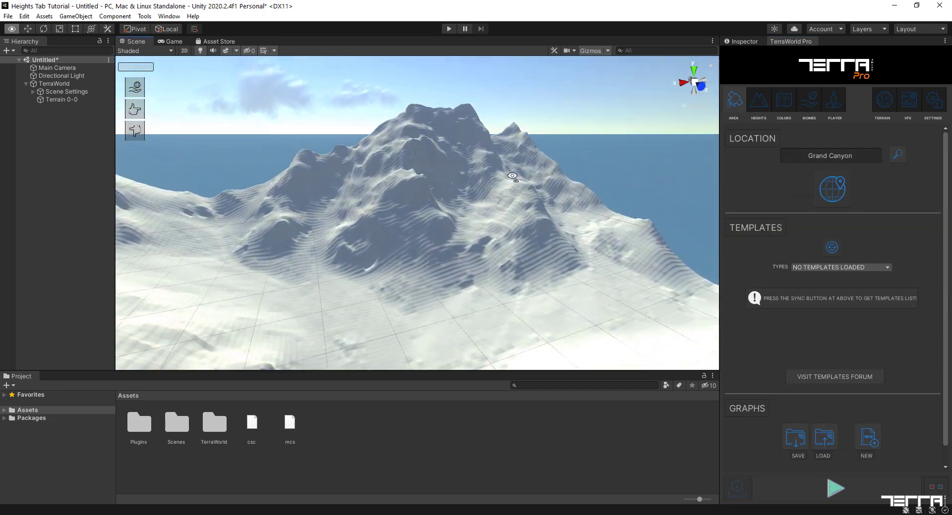
scroll(512, 176, "up", 3)
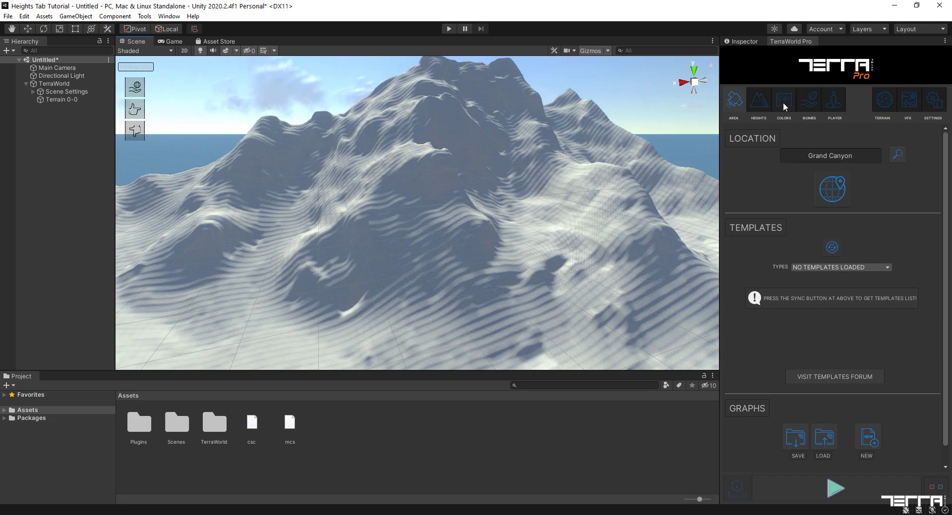
- Raise Smoothen Terrain Iterations from 1 to 5 and regenerate the smoother snowy slopes
left_click(758, 104)
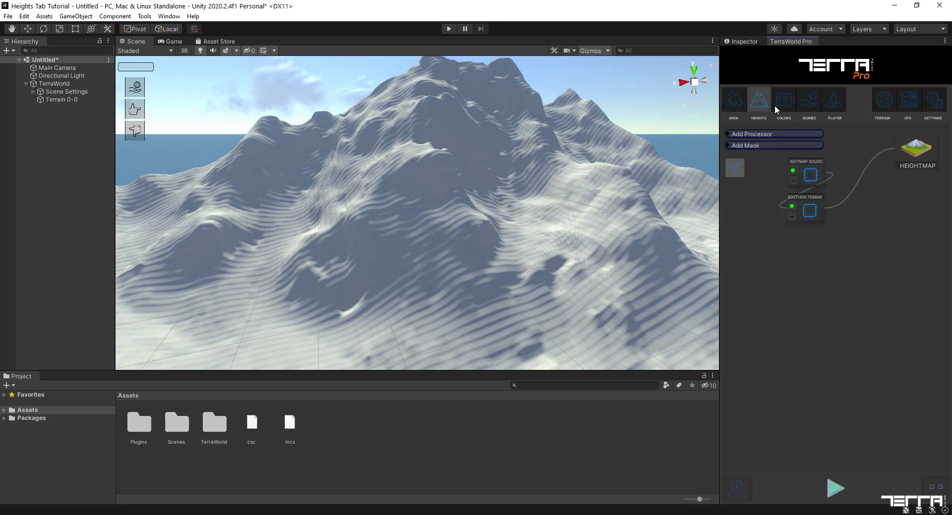
left_click(817, 212)
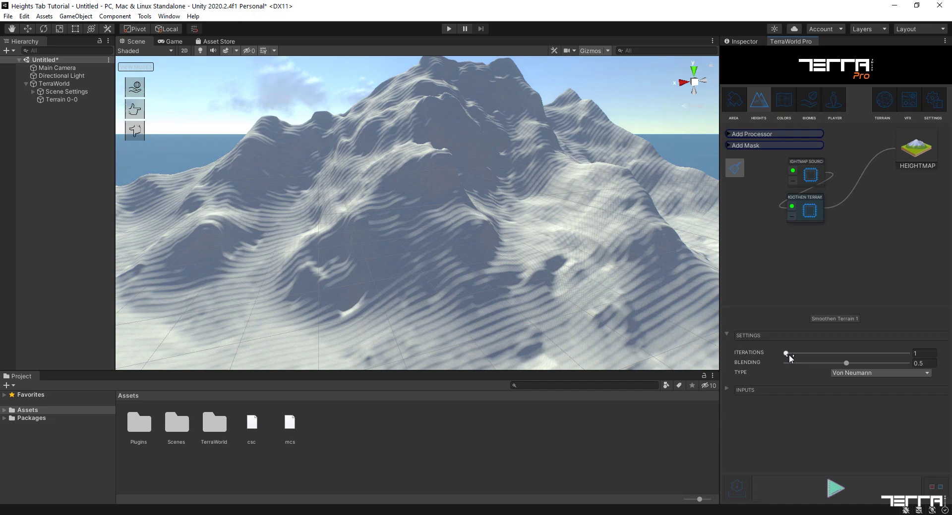
left_click_drag(787, 354, 840, 355)
left_click(847, 488)
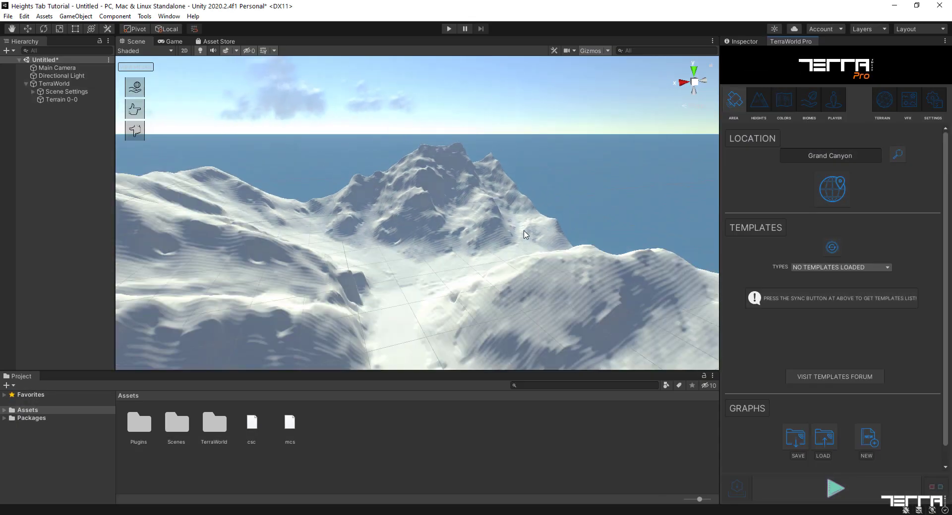
right_click_drag(526, 235, 528, 265)
scroll(454, 223, "up", 5)
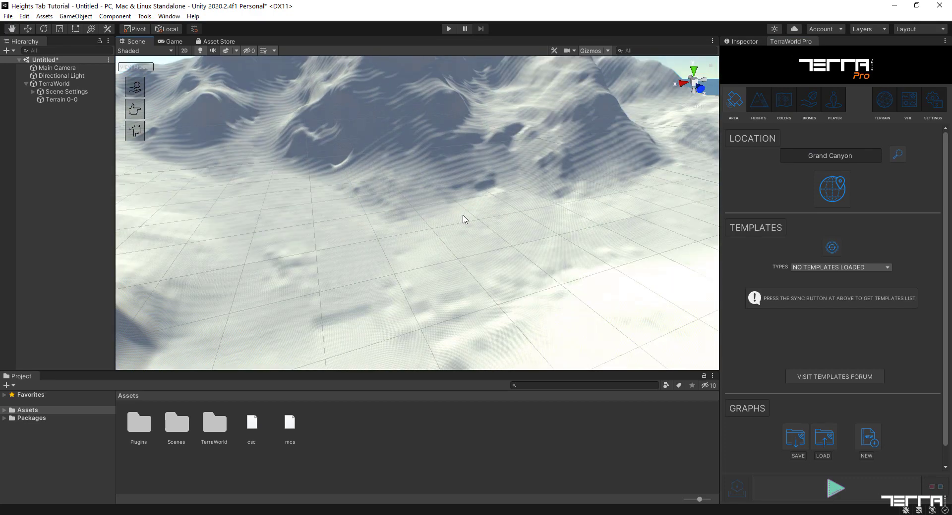
scroll(465, 219, "down", 5)
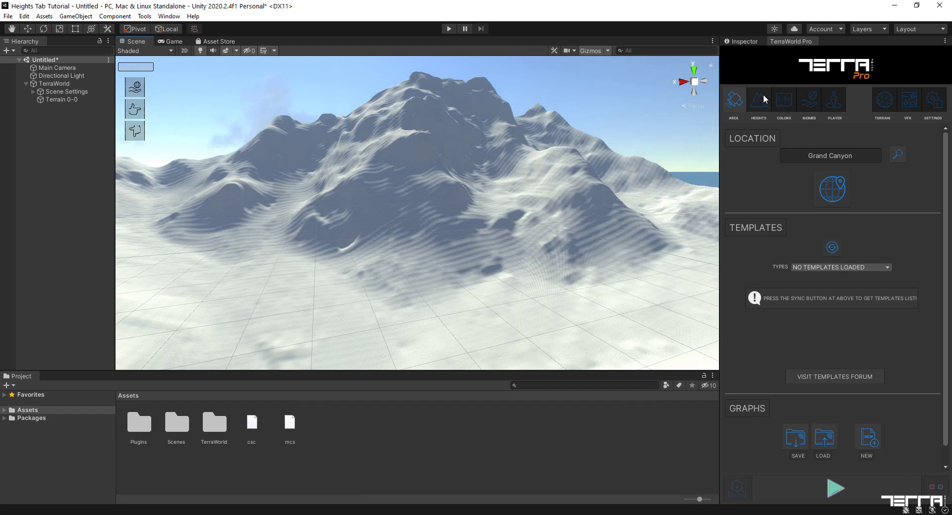
- Enter 8 in the Smoothen Terrain Iterations field and regenerate the terrain
left_click(760, 99)
left_click(813, 208)
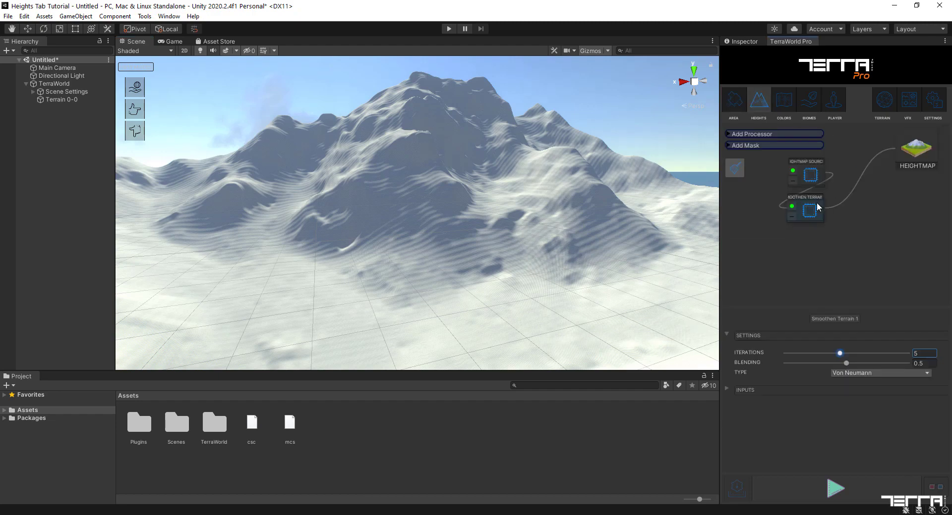
left_click(925, 354)
type("8")
left_click(835, 489)
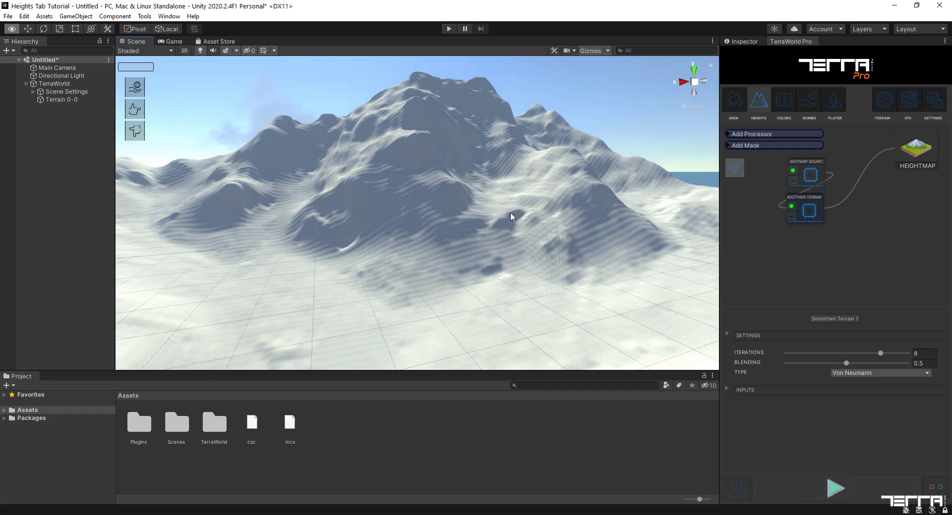
right_click_drag(510, 212, 446, 245)
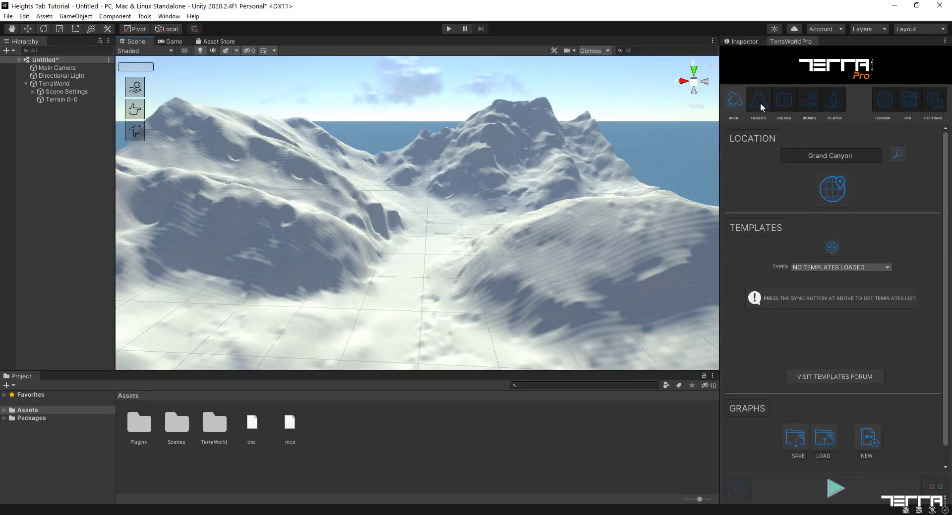
- Add a Terrace Filter after smoothing in the heights graph and show its settings
left_click(760, 103)
left_click(791, 132)
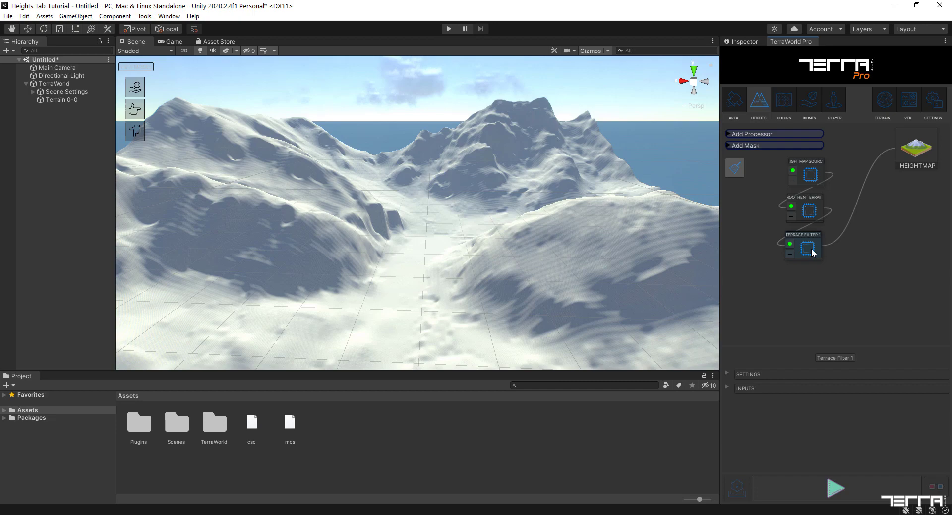
left_click(727, 375)
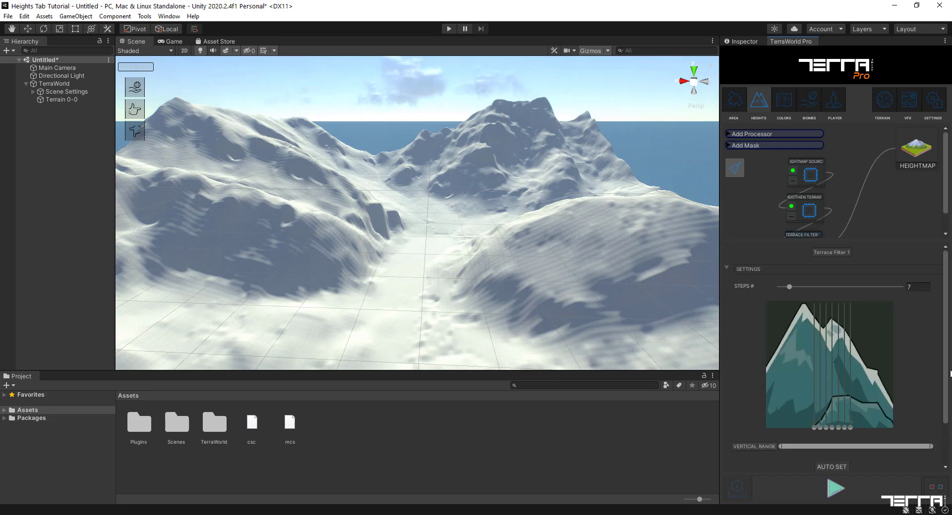
scroll(945, 360, "down", 2)
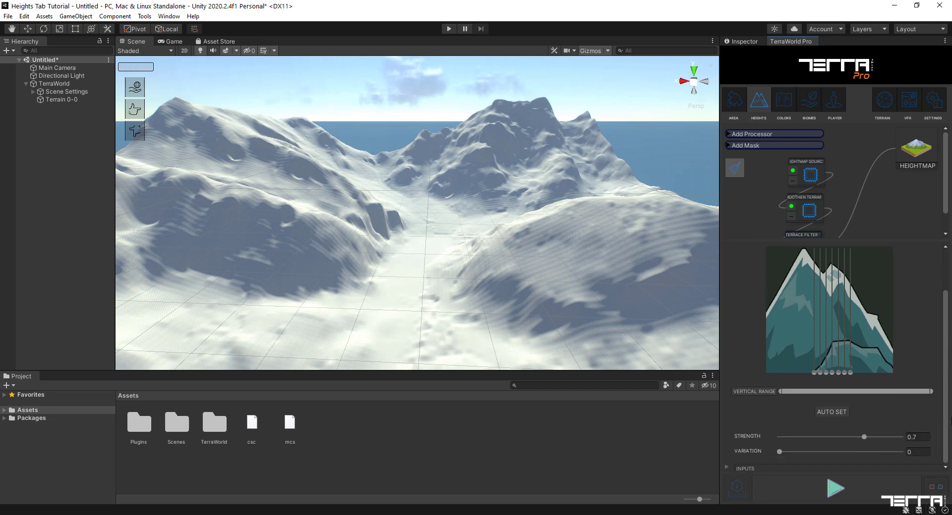
scroll(949, 357, "up", 2)
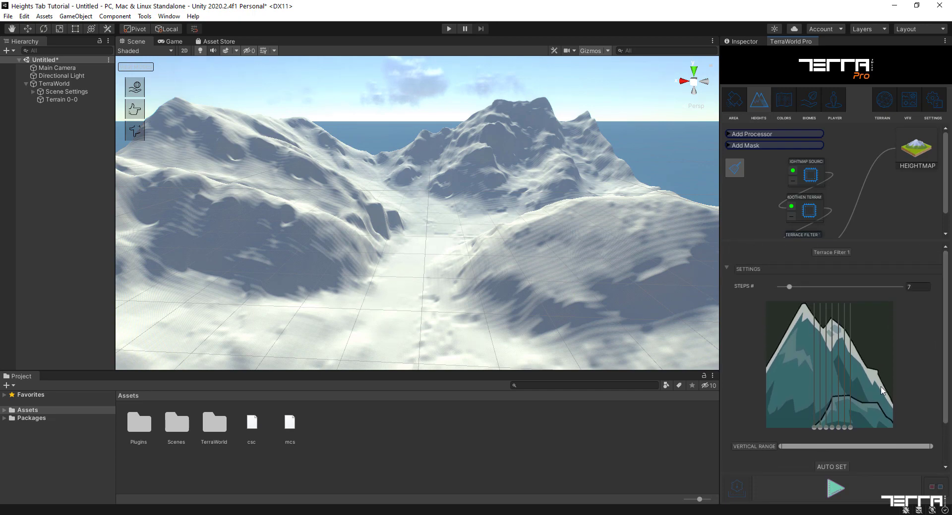
- Auto-set the 7 terrace steps across the height range and regenerate the stepped terrain
left_click(837, 466)
left_click_drag(946, 393, 948, 409)
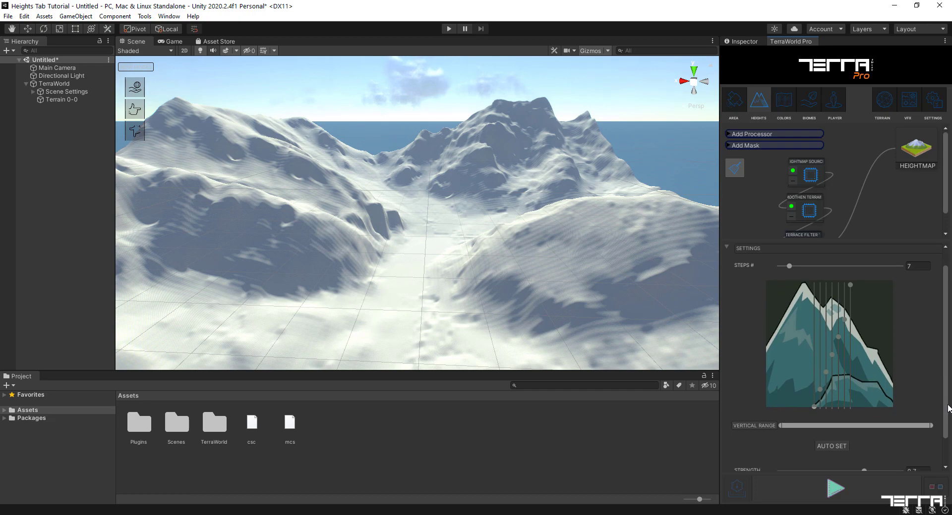
left_click(843, 490)
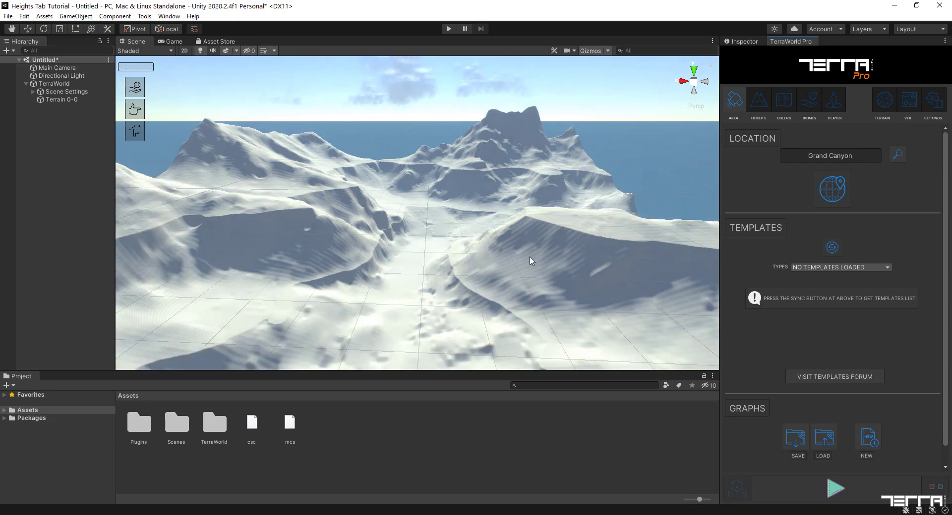
scroll(529, 261, "down", 5)
left_click_drag(548, 252, 539, 277, "alt")
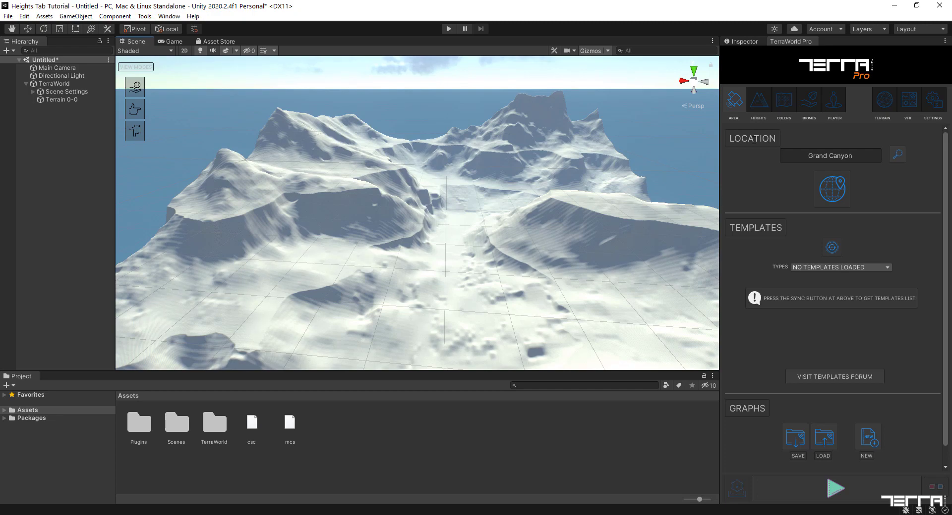
- Reduce the Terrace Filter to 5 steps and auto-spread them over the full height range
left_click(758, 106)
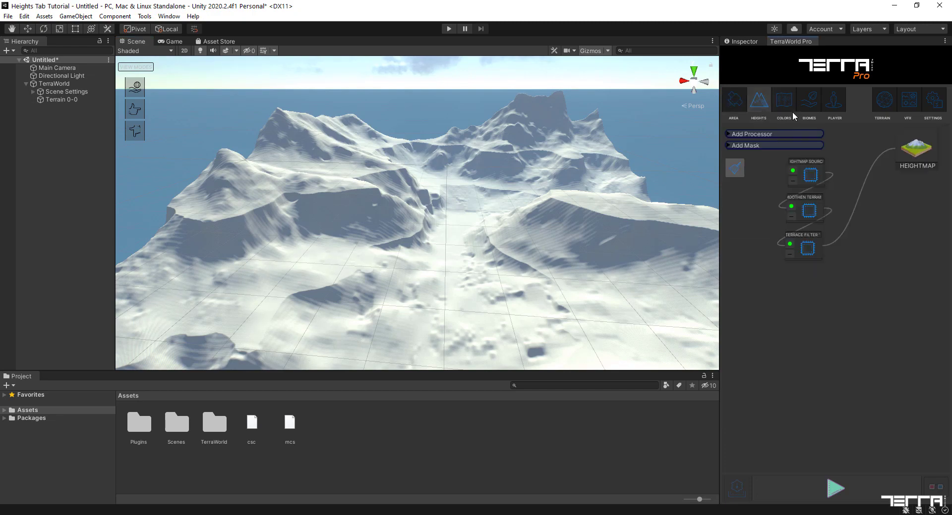
left_click(809, 247)
scroll(945, 278, "up", 1)
scroll(945, 278, "up", 1)
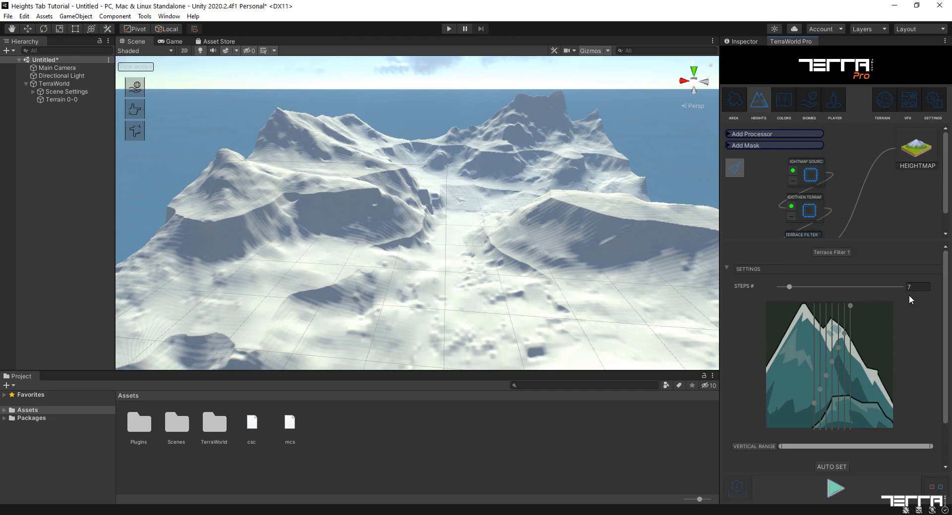
left_click_drag(792, 287, 784, 287)
scroll(944, 333, "down", 2)
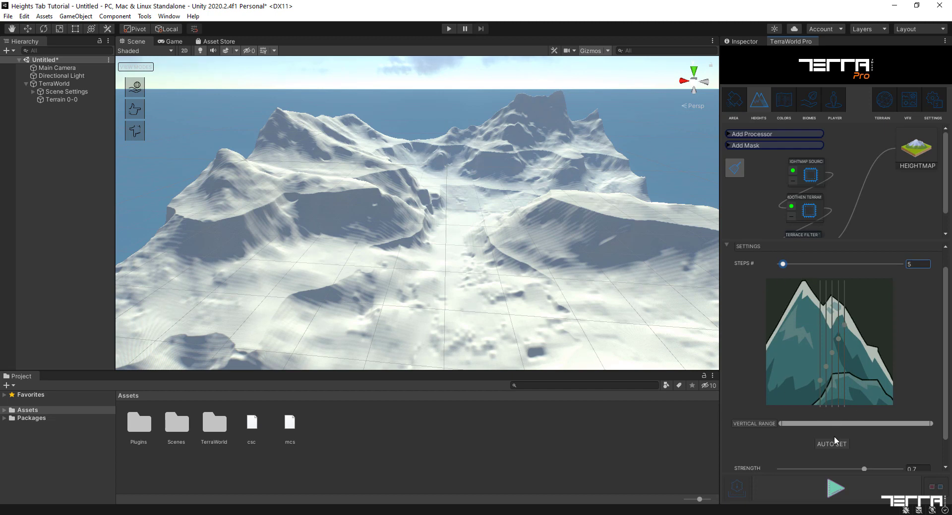
left_click(833, 441)
- Set terrace strength to 0.3 and regenerate the softer terraced terrain
scroll(945, 406, "down", 2)
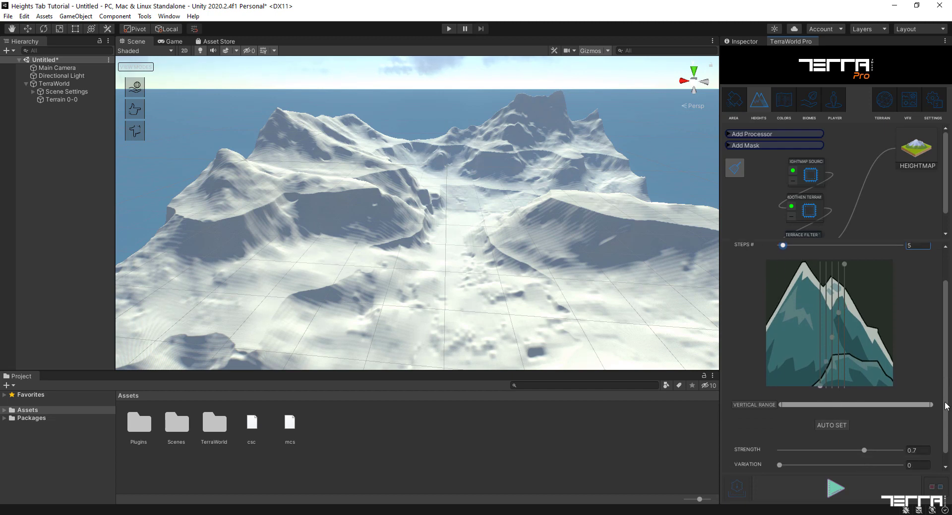
scroll(945, 406, "down", 1)
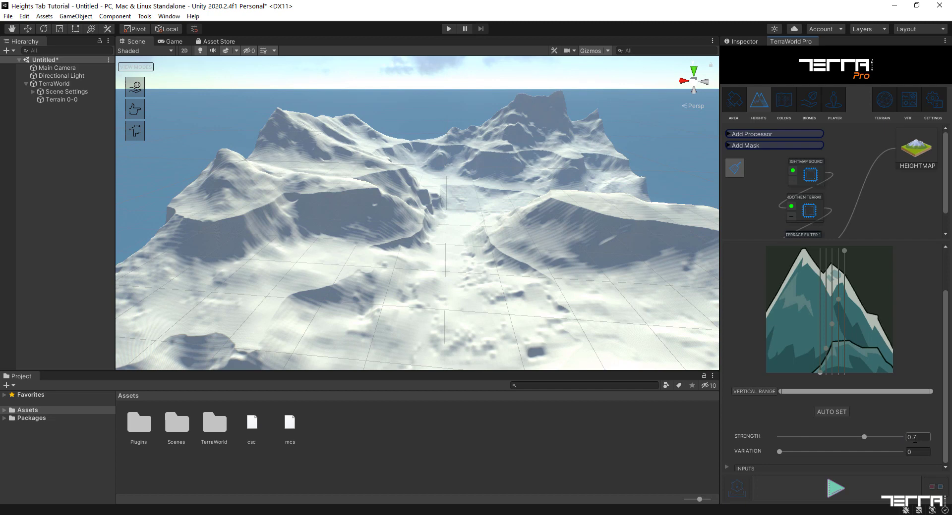
type("0.3")
left_click(826, 489)
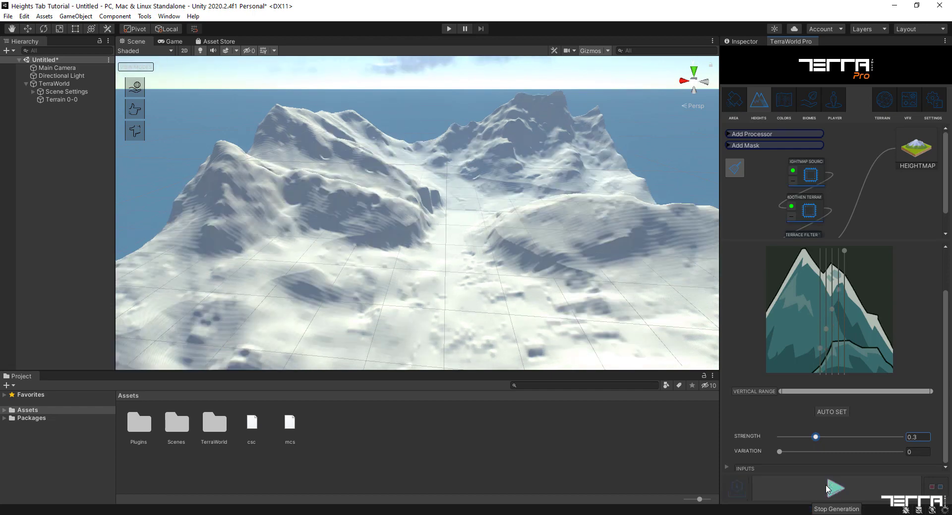
right_click_drag(550, 262, 529, 257)
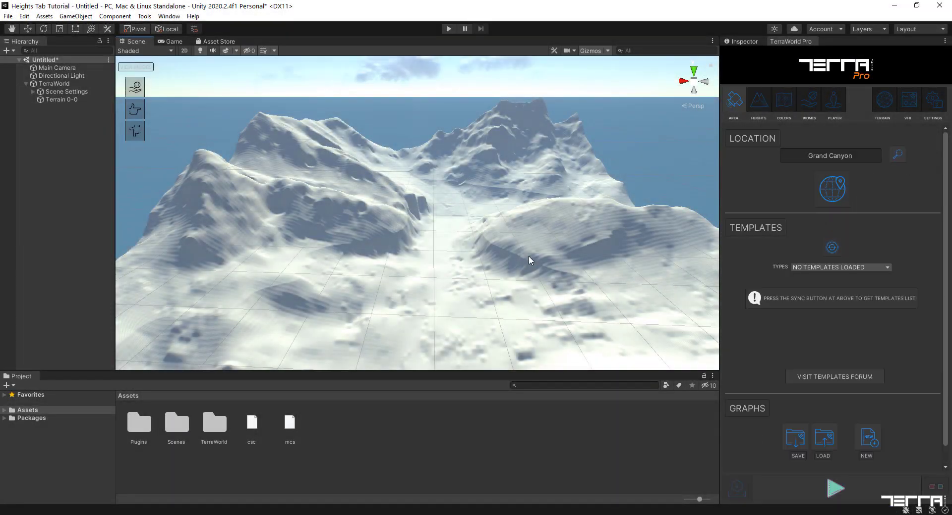
- Add a Hydraulic Erosion Filter node to the heights graph beside the other nodes
left_click_drag(528, 255, 598, 223, "alt")
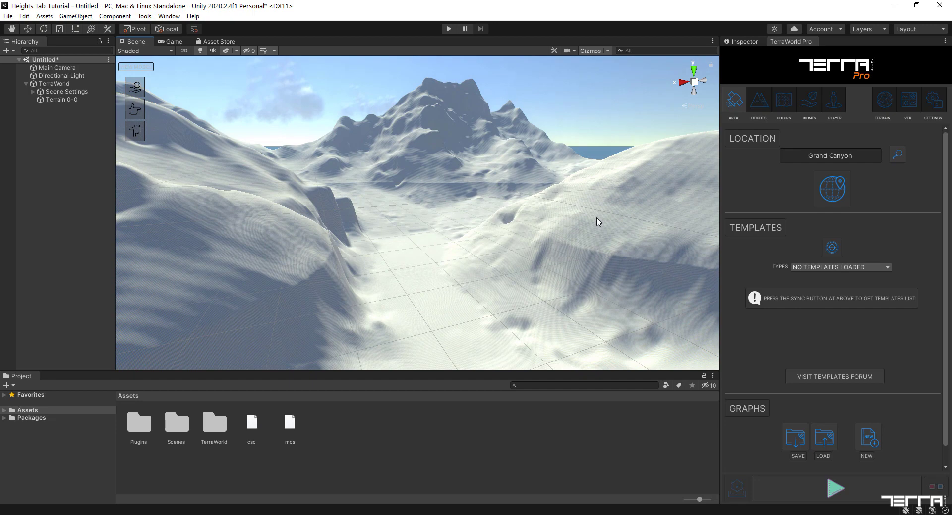
left_click(759, 102)
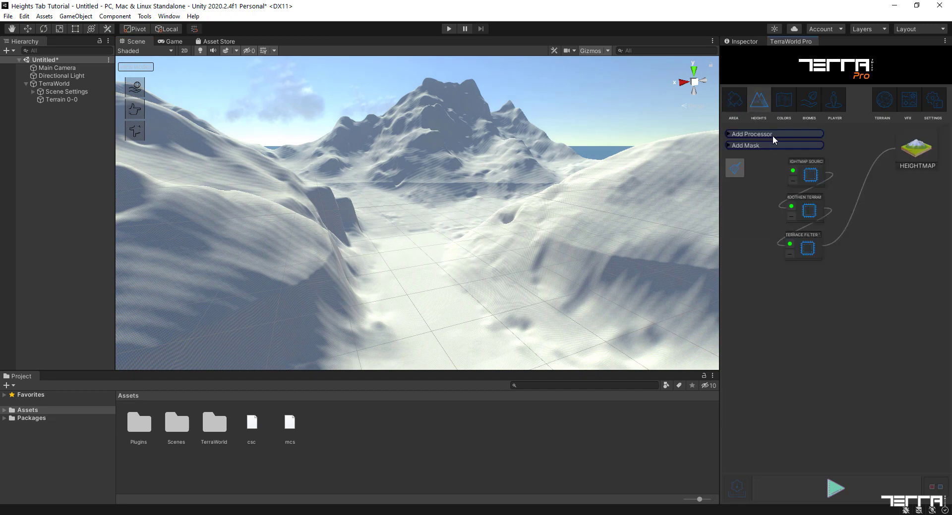
left_click(792, 134)
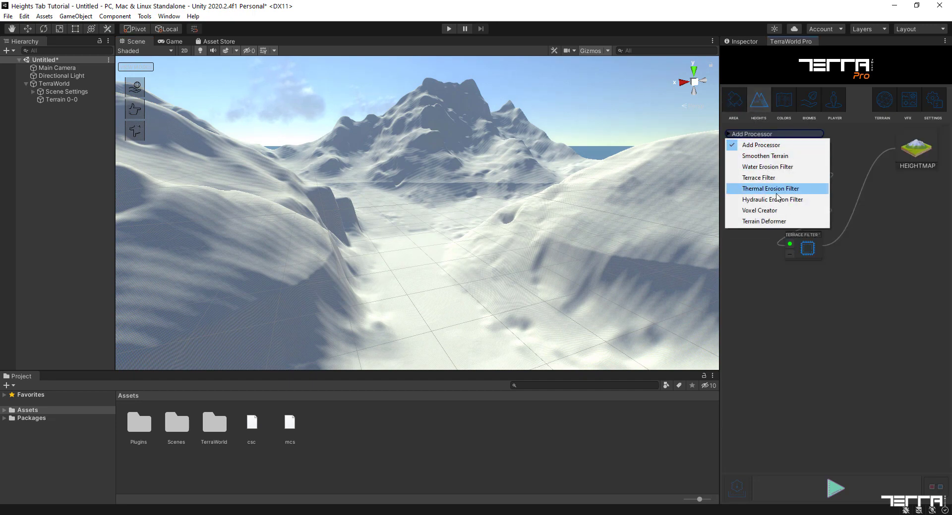
left_click(747, 200)
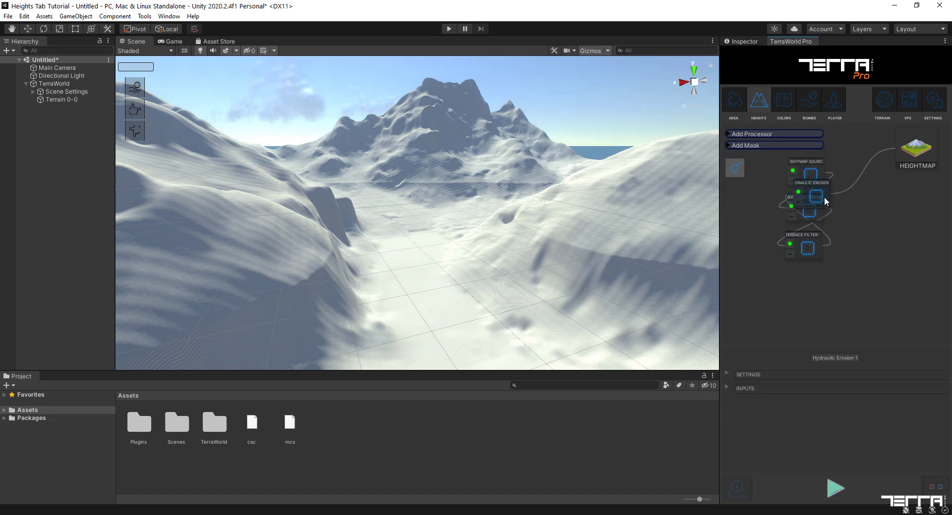
left_click_drag(824, 197, 883, 214)
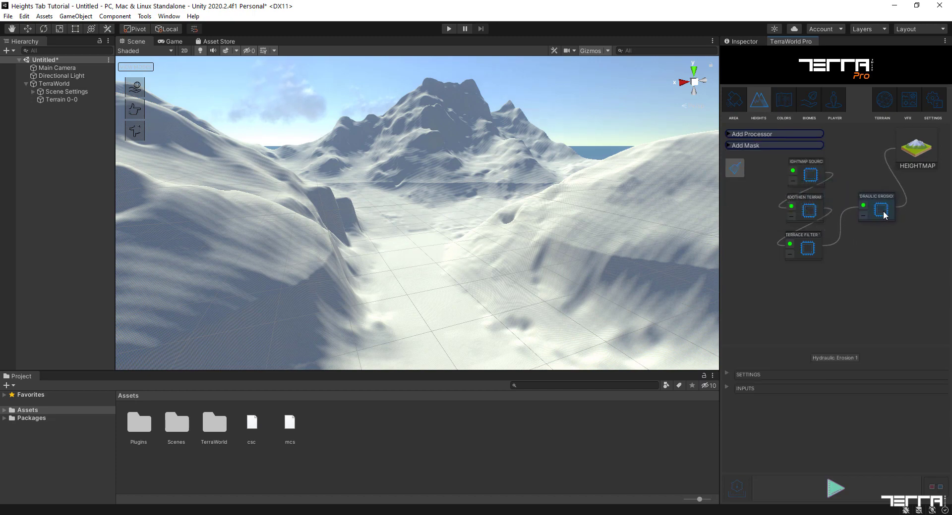
- Regenerate the terrain with hydraulic erosion, forming a broad valley toward the central peak
left_click(725, 372)
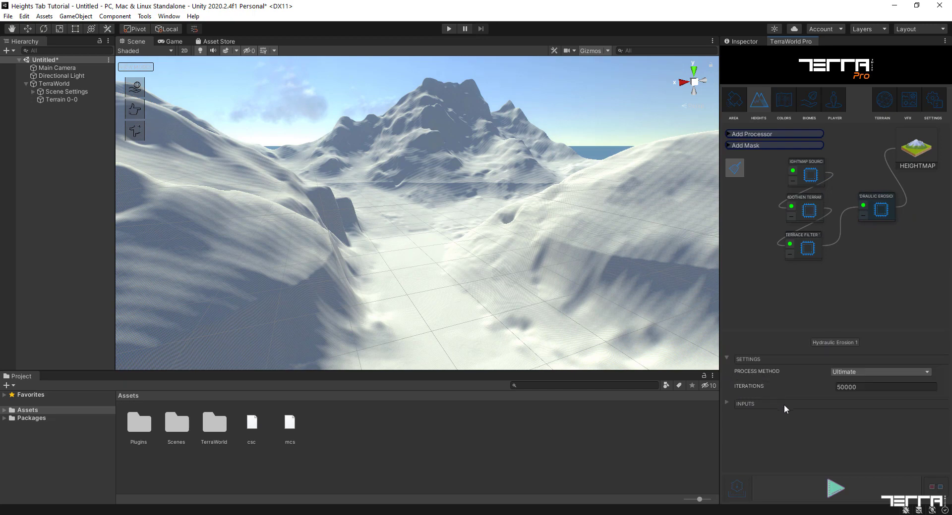
left_click(830, 495)
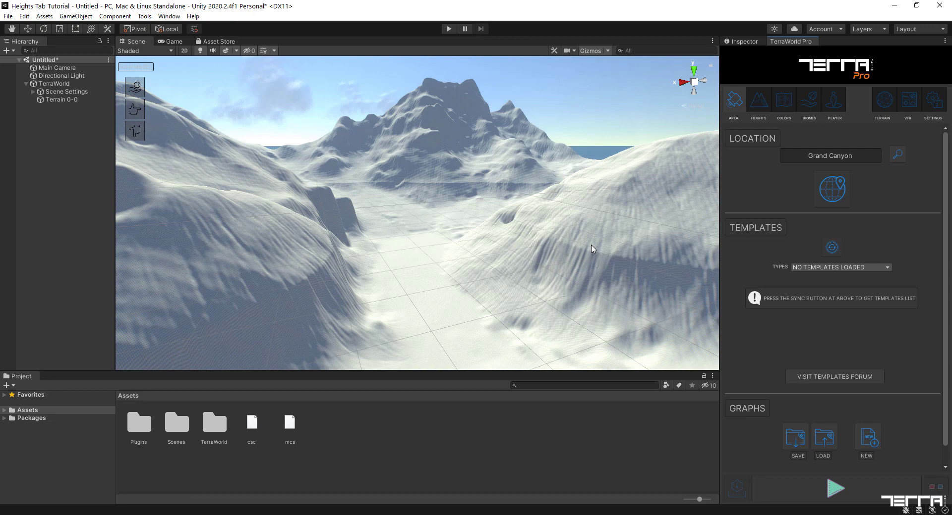
right_click_drag(591, 249, 600, 218)
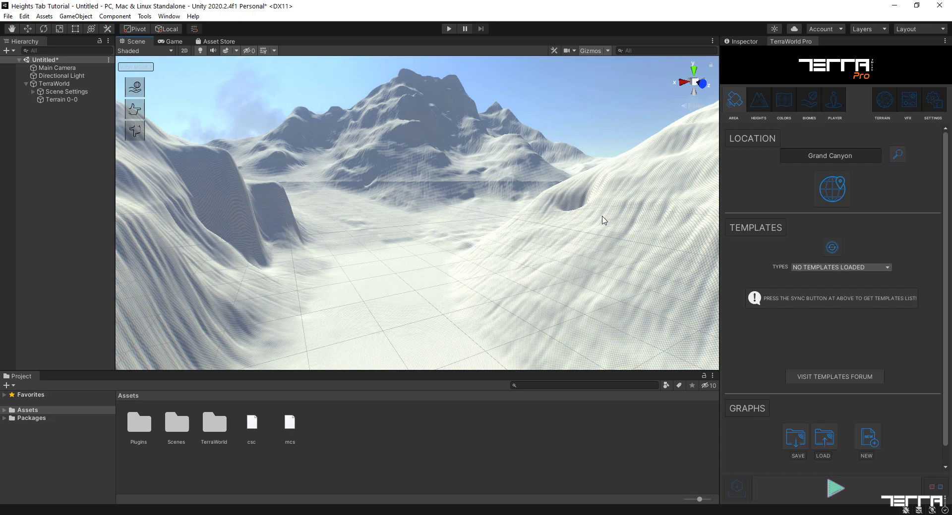
- Set Hydraulic Erosion ITERATIONS to 100000 and regenerate the ridged, eroded terrain
left_click(760, 102)
left_click(887, 212)
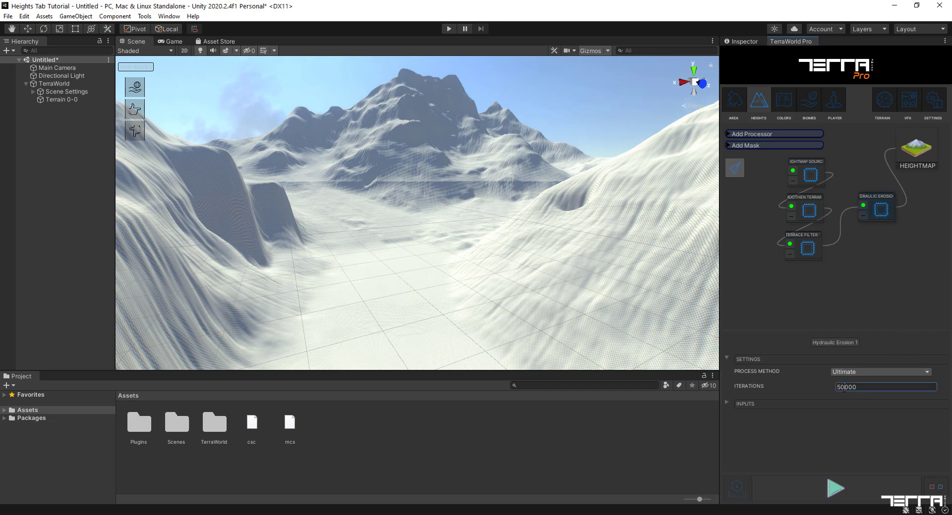
left_click_drag(844, 387, 837, 388)
type("1")
left_click(845, 488)
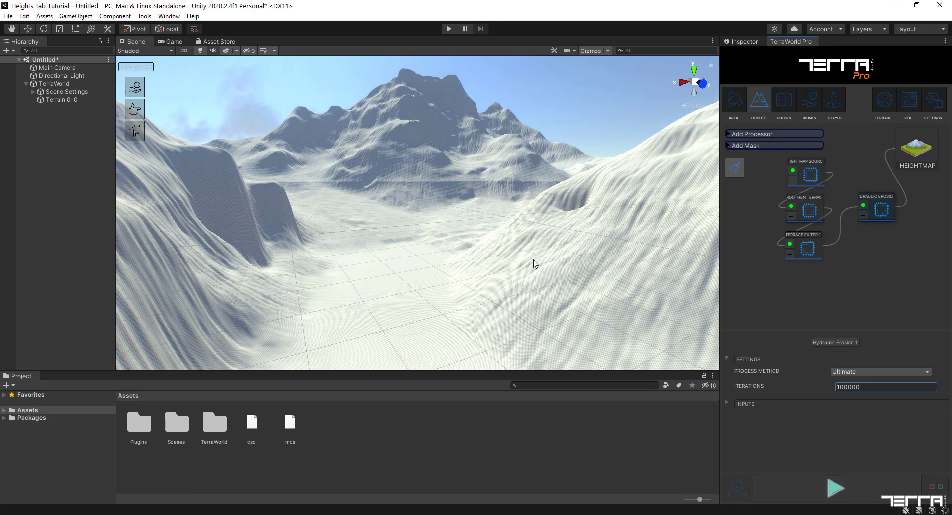
right_click_drag(535, 265, 478, 312)
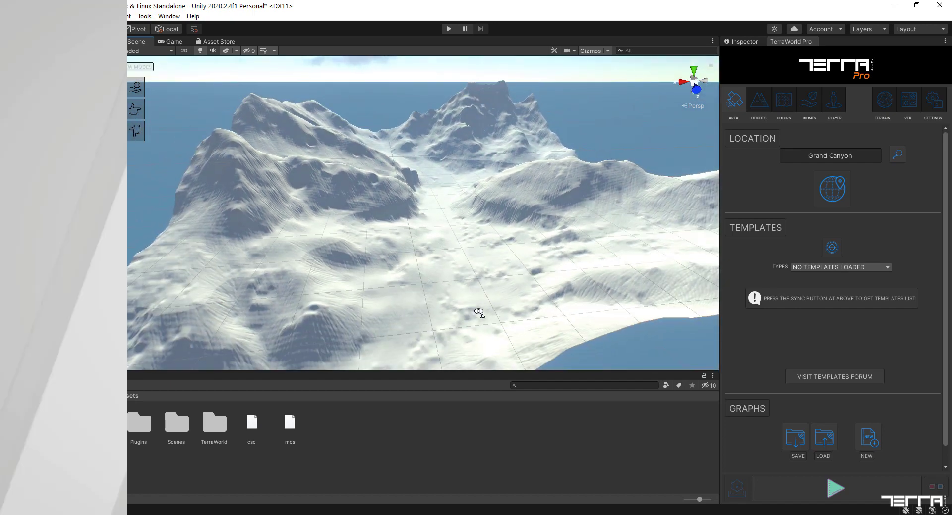